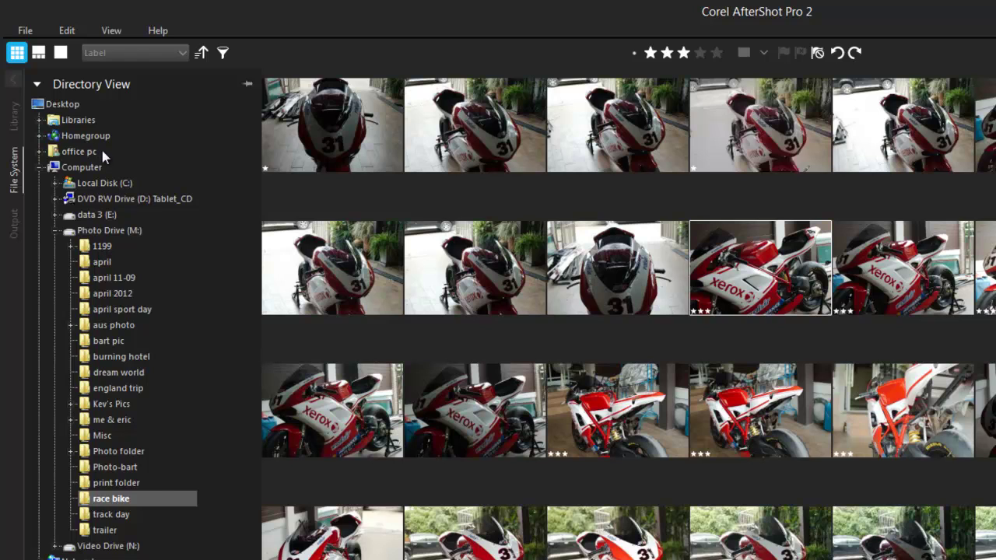
Show the race bike folder's photos in the combined thumbnail-and-preview layout and the single-image layout, returning to the thumbnail grid.
click(131, 485)
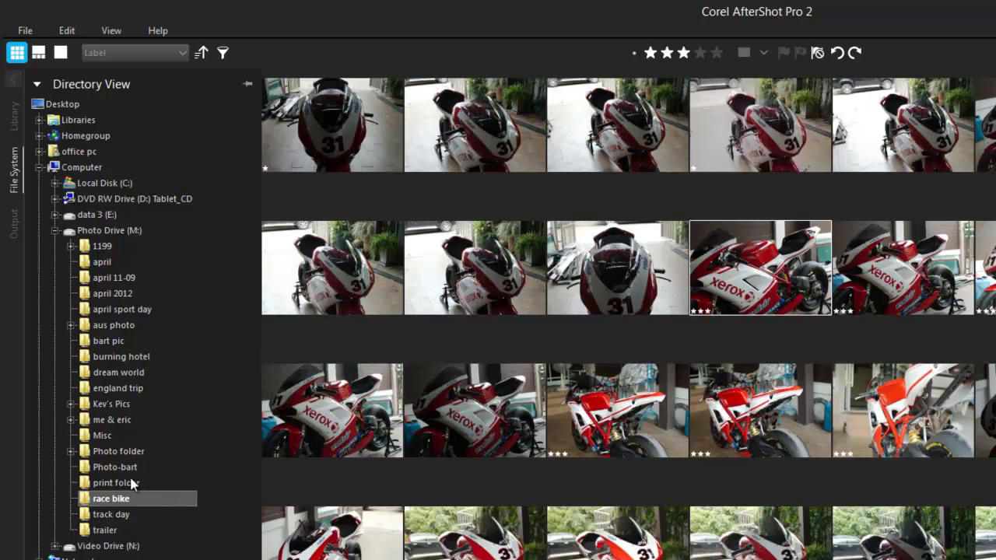
click(112, 500)
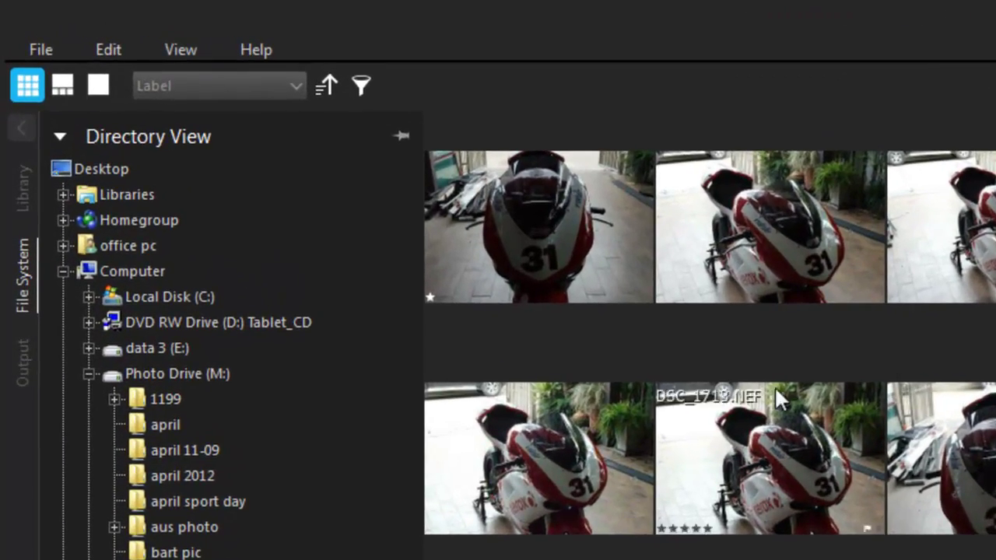
click(78, 93)
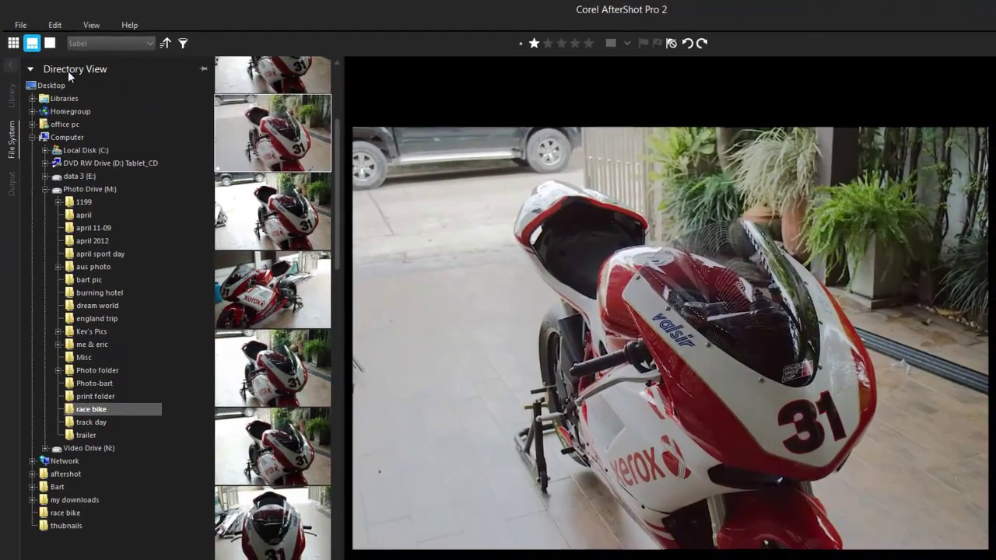
click(98, 85)
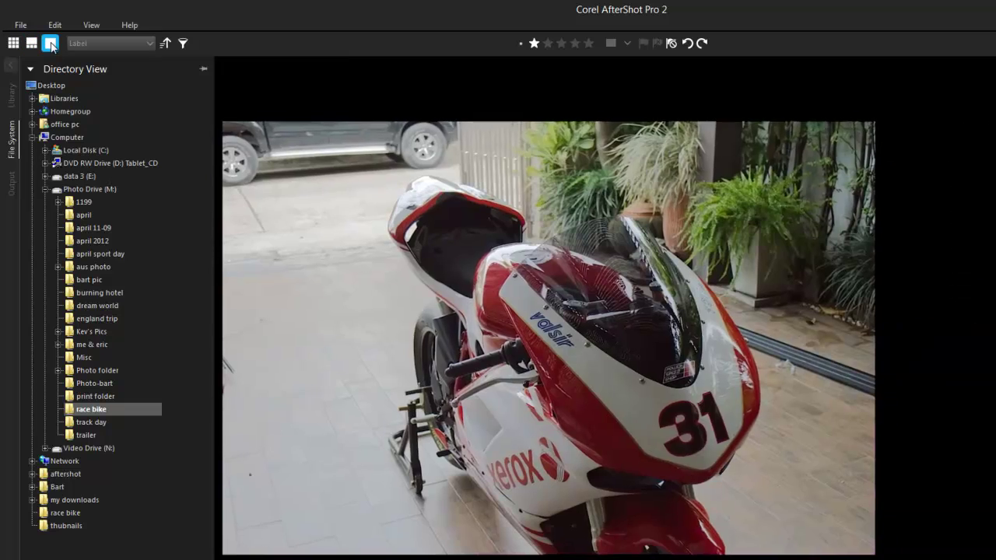
click(13, 43)
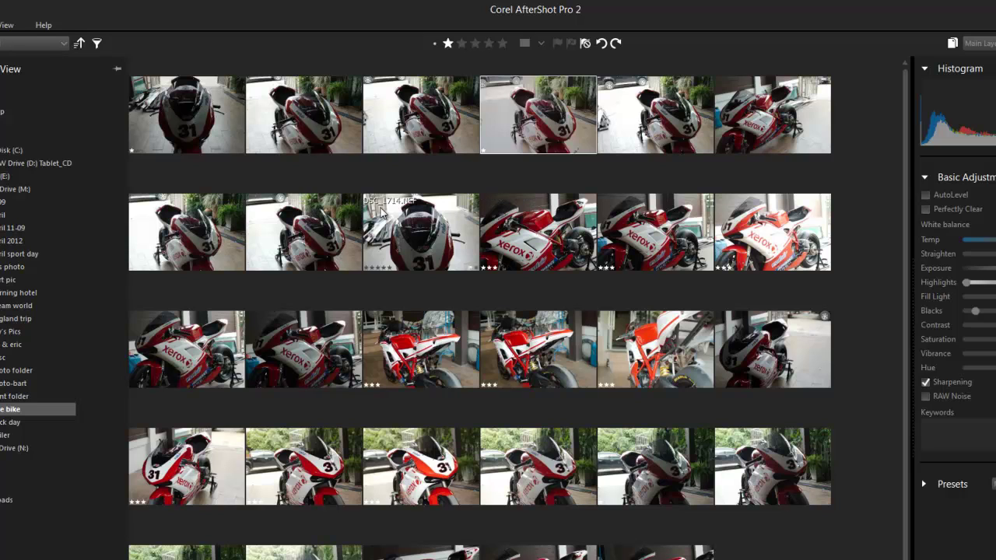
Select several front-view photos of the number 31 bike, check the colour label options, and rate the selection one star.
click(190, 130)
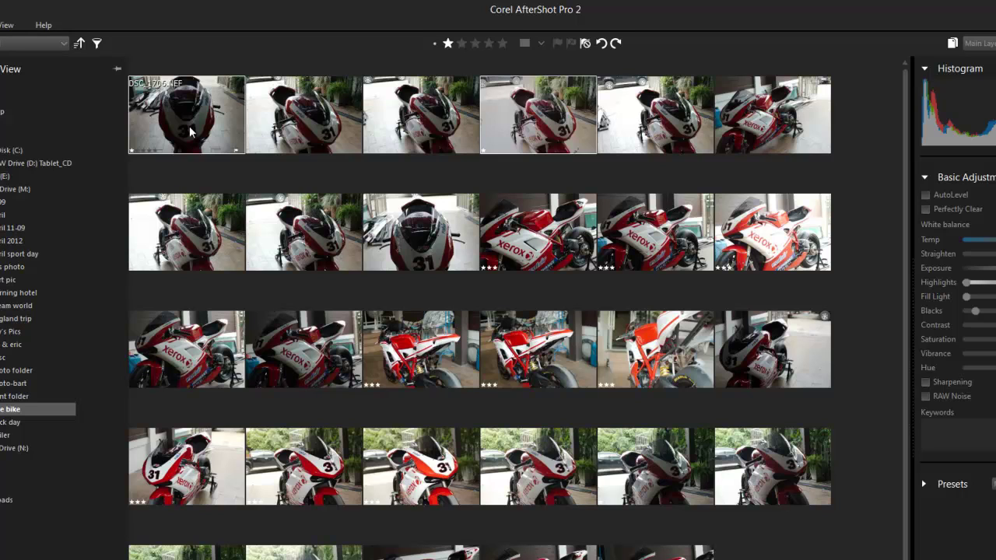
click(420, 257)
ctrl+click(346, 252)
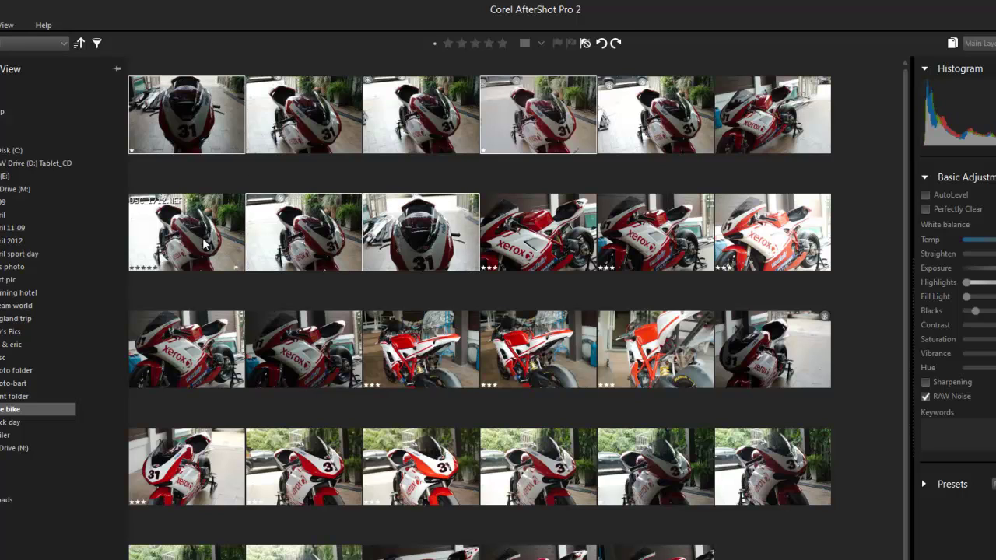
ctrl+click(204, 243)
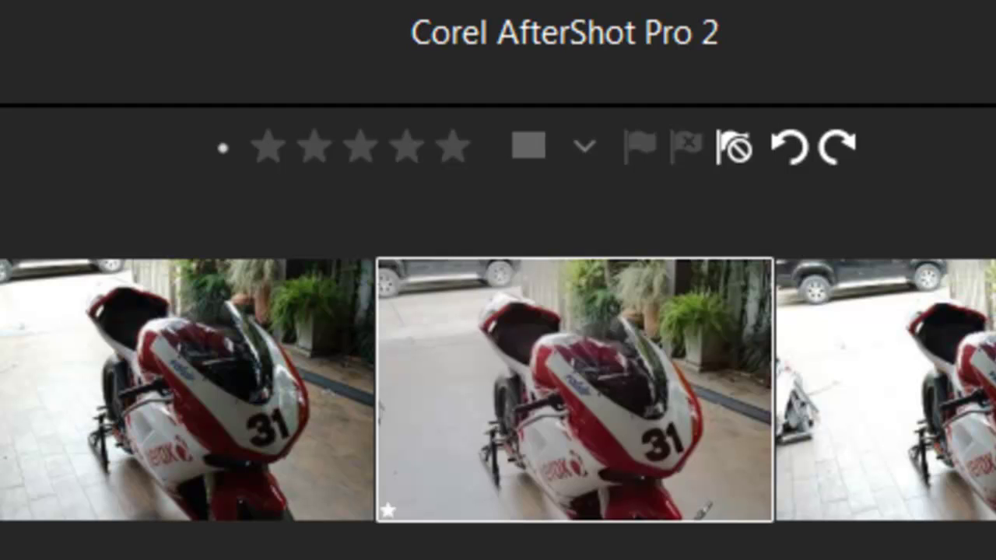
click(576, 147)
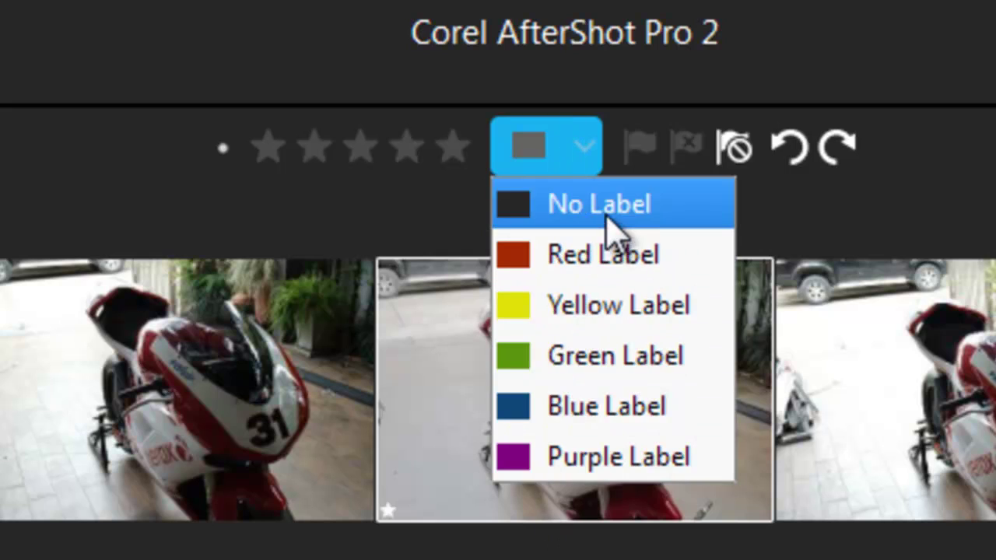
click(592, 149)
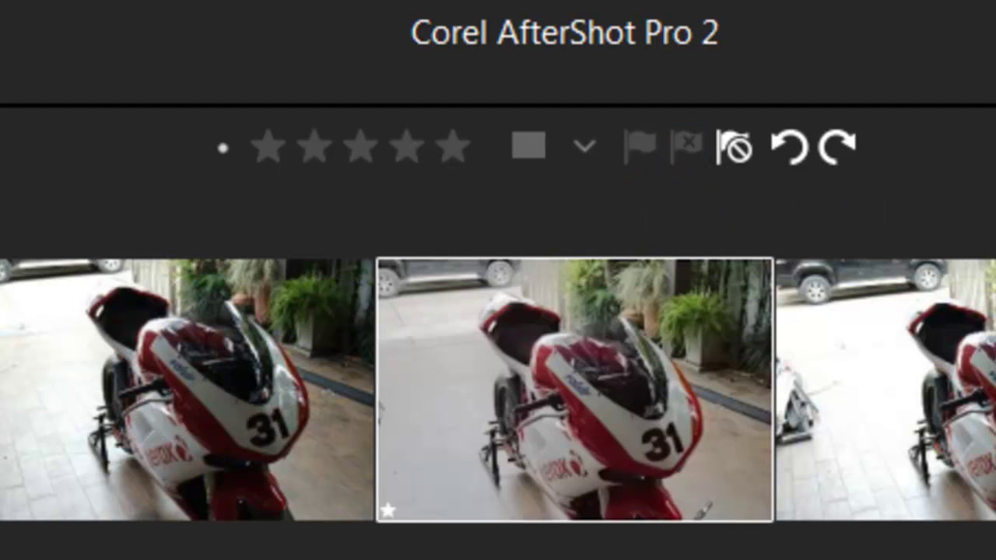
click(260, 161)
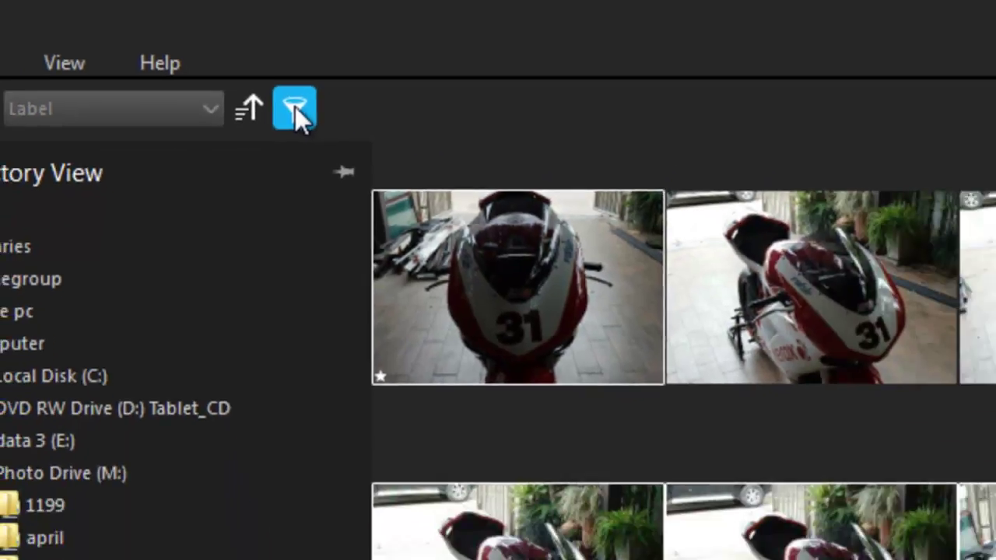
Filter the thumbnails to photos whose rating equals one star, and move the filter window clear of the folder tree.
click(360, 148)
click(45, 279)
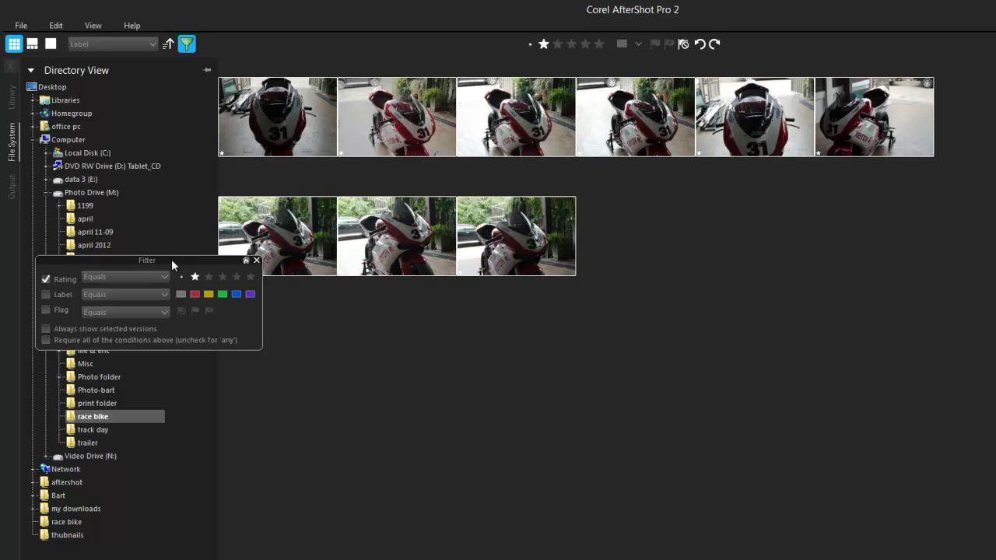
drag(171, 259, 666, 355)
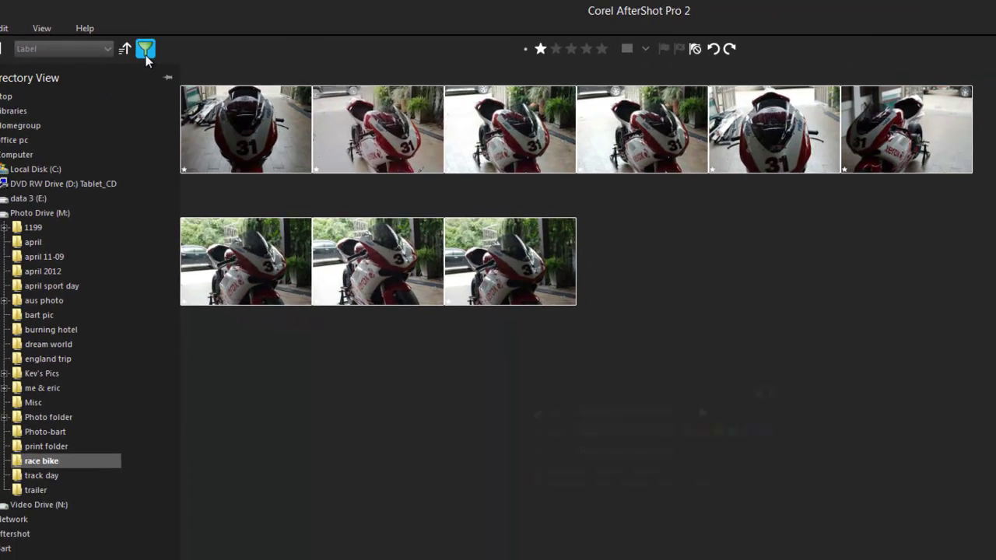
Remove the rating condition from the photo filter and close the filter window.
click(356, 118)
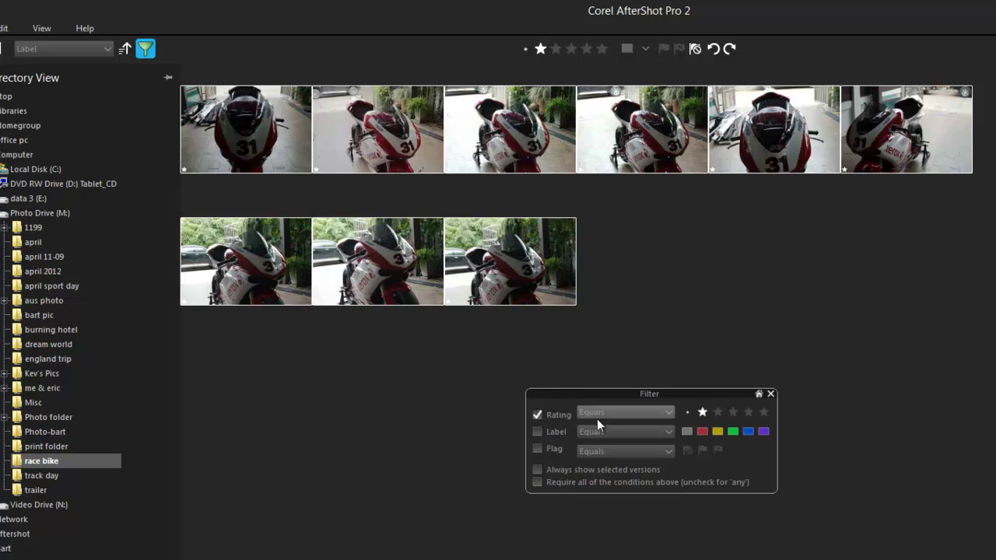
click(537, 415)
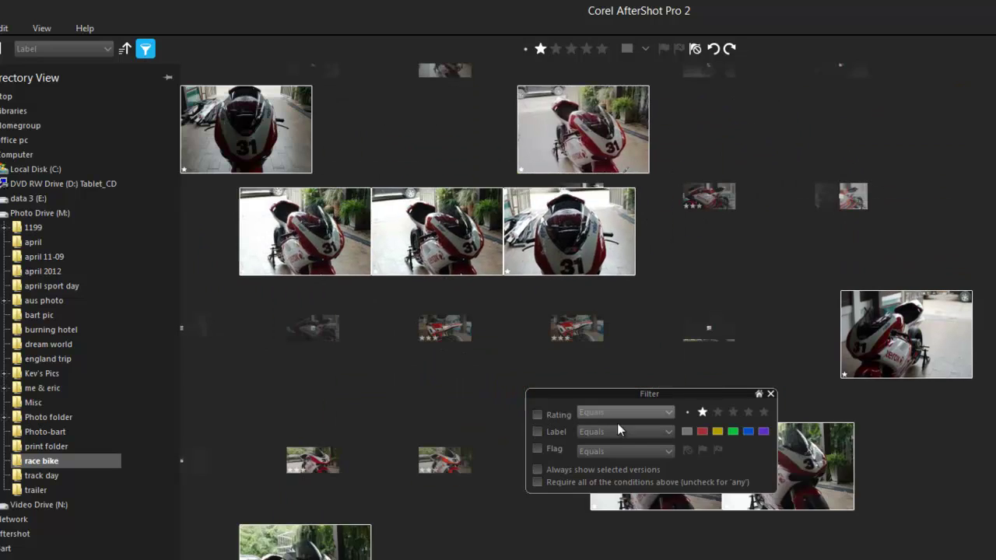
click(770, 394)
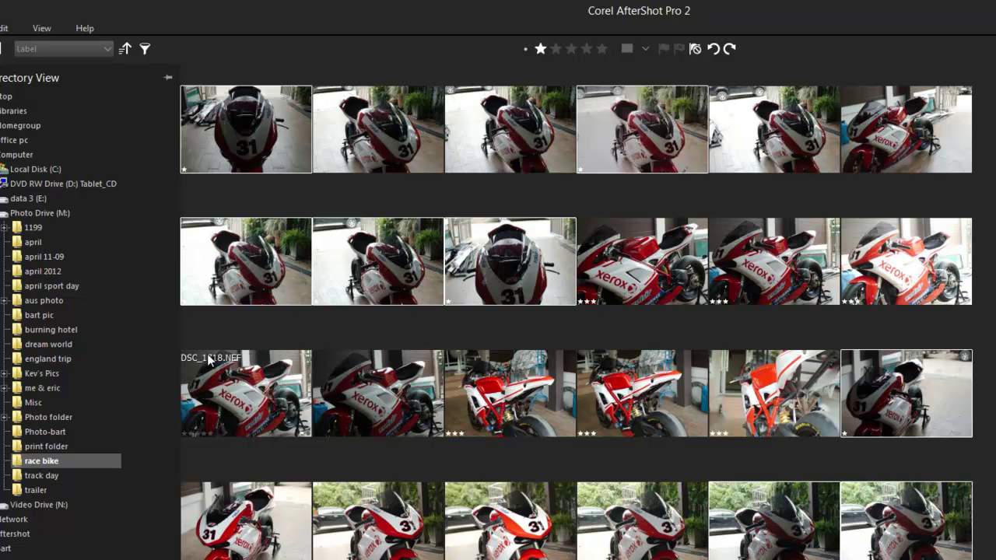
Preview a bike photo with the parked truck behind it, and load the dark one-star photo of the left-facing bike from the thumbnail strip.
click(360, 423)
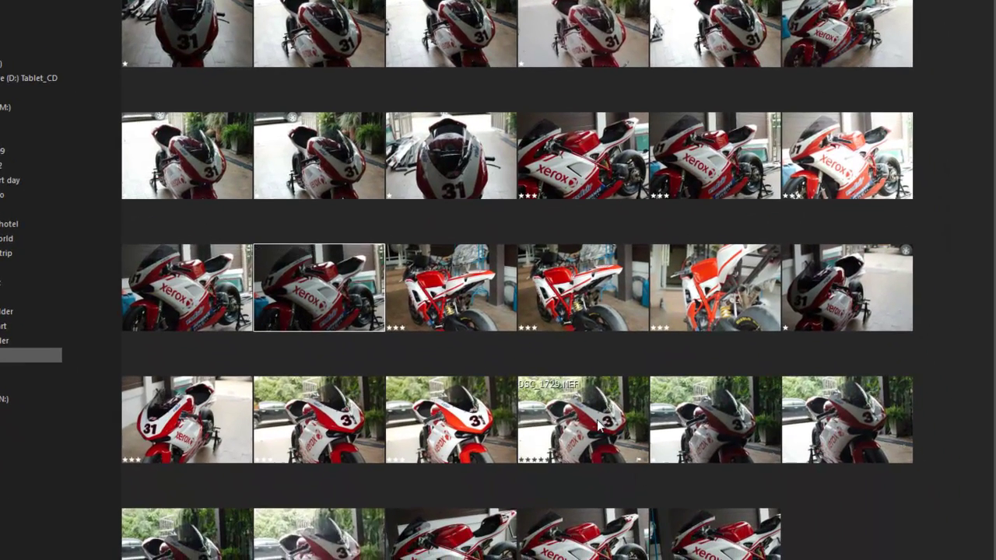
click(598, 424)
double_click(598, 424)
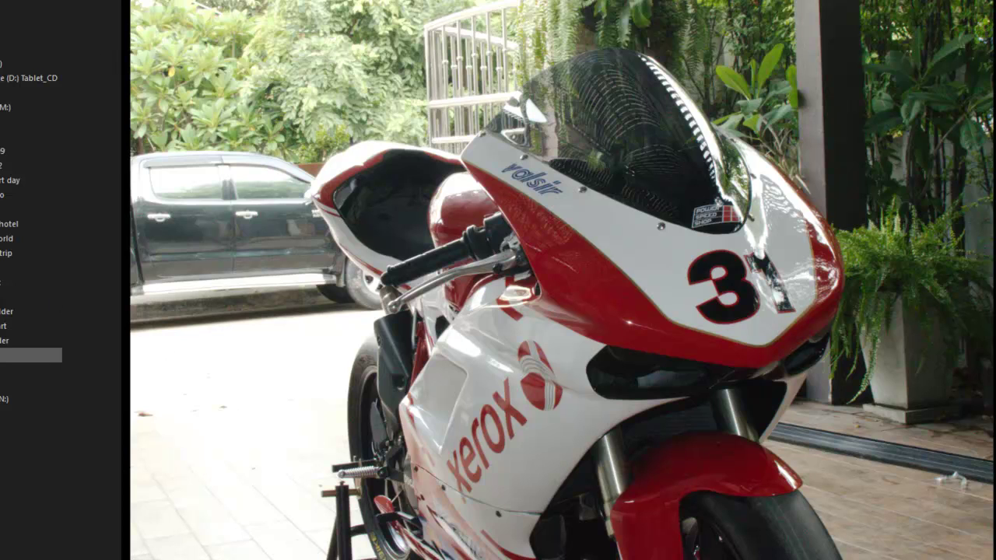
mouse_move(58, 159)
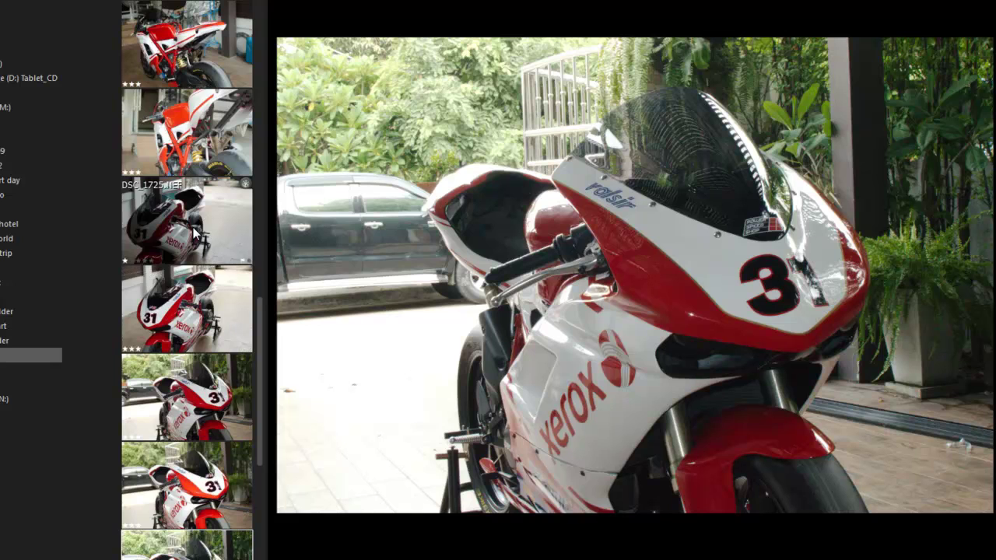
click(193, 227)
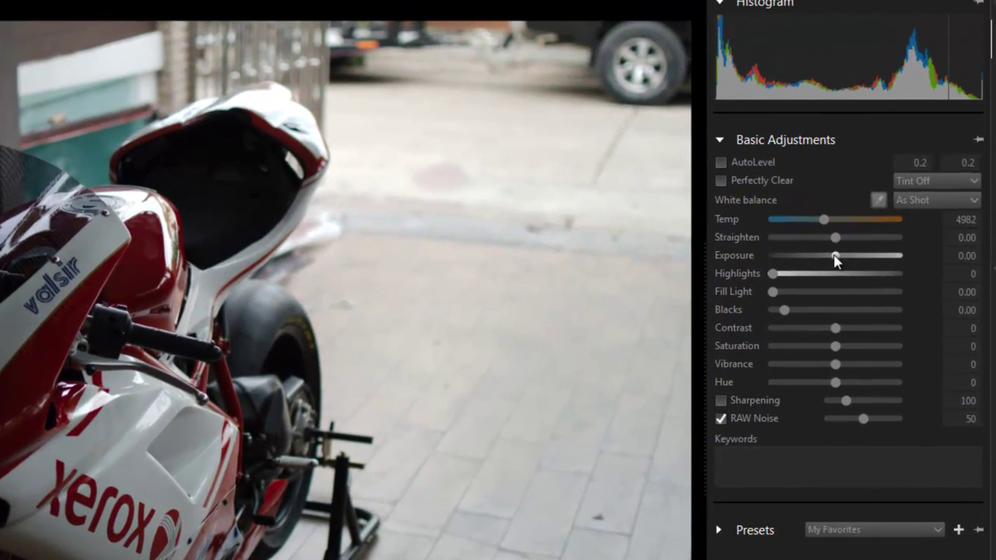
Try raising the photo's exposure to 1.93 and reset it to the default.
drag(835, 256, 874, 257)
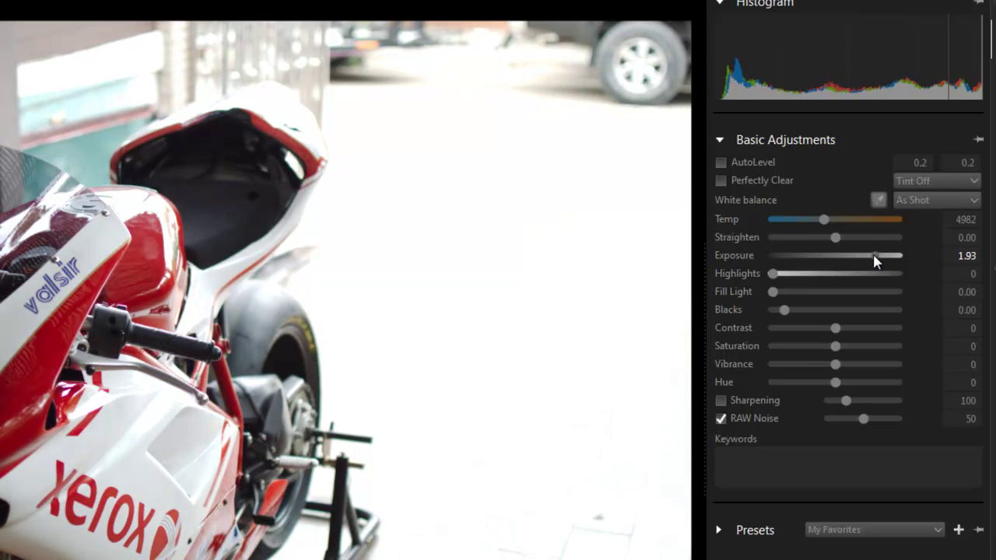
double_click(731, 255)
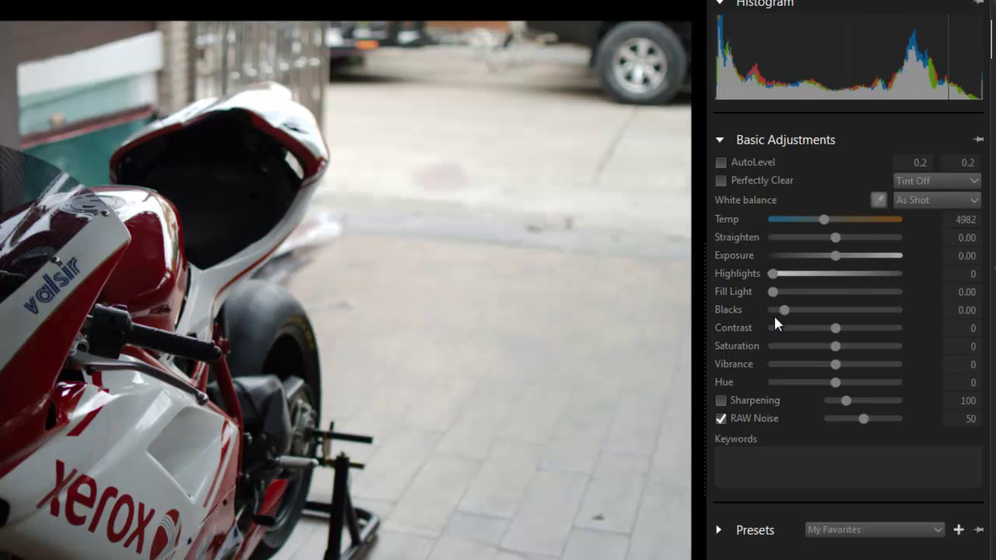
Raise the fill light on the left-facing bike photo to near its maximum to brighten the shadows.
drag(778, 294, 825, 295)
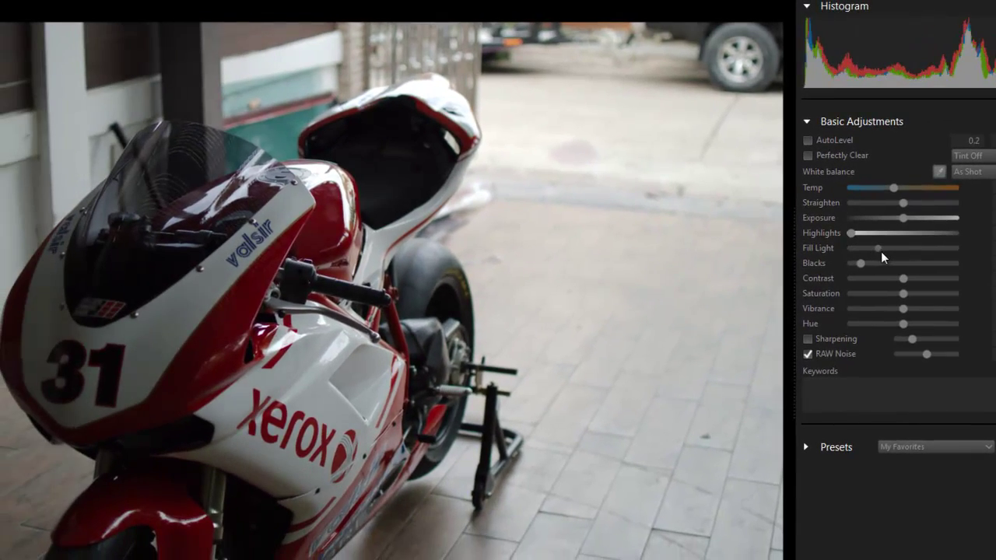
drag(894, 251, 944, 250)
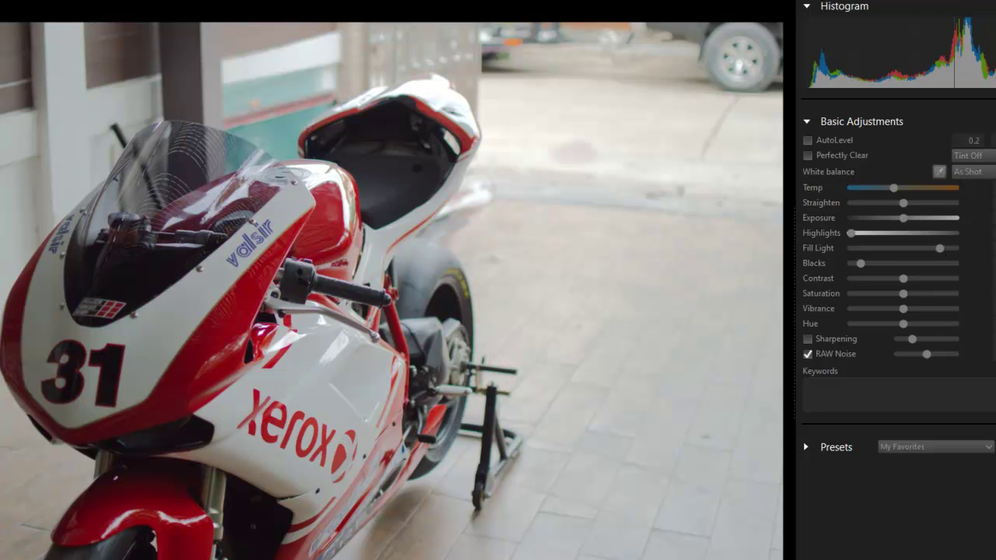
Return to the thumbnails, open the fifth photo in the first row, and turn off its RAW Noise reduction.
key(Escape)
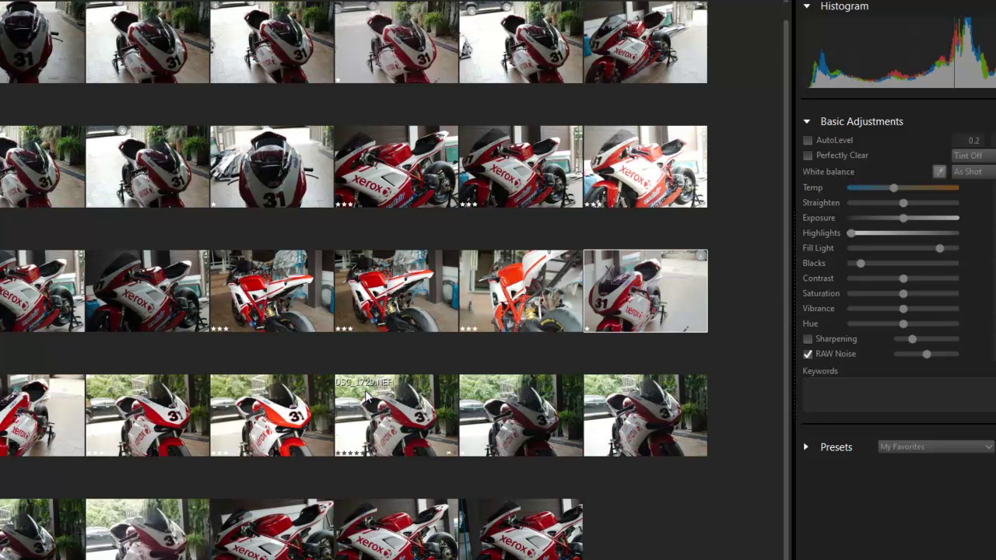
scroll(366, 395, up, 1)
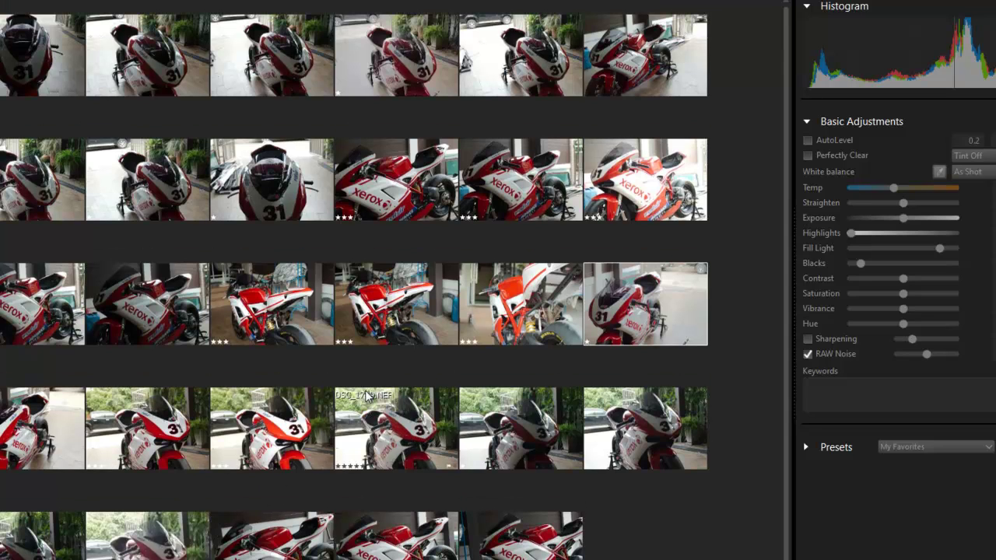
double_click(512, 50)
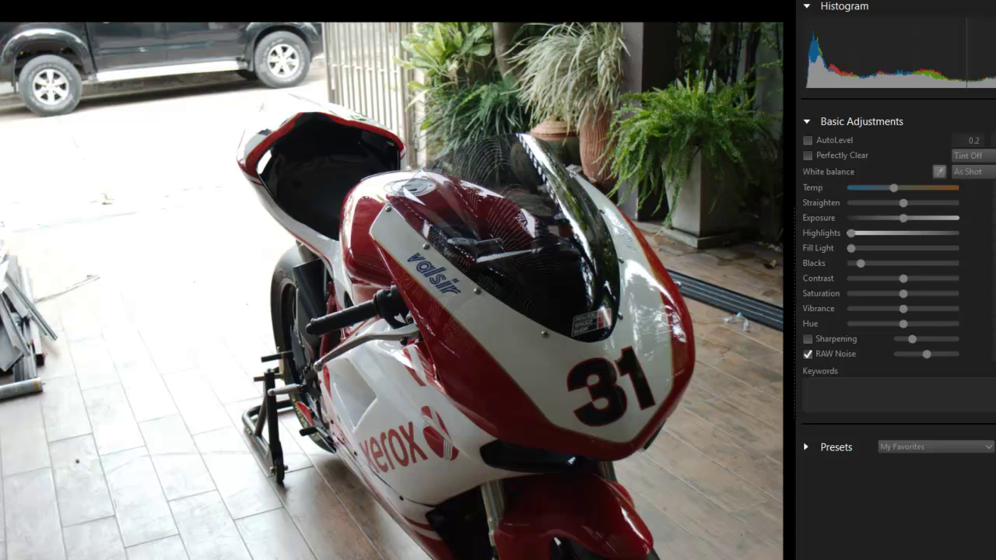
click(808, 355)
Try brightening the front-view bike photo with a strong exposure increase, and reset the exposure.
drag(904, 218, 942, 218)
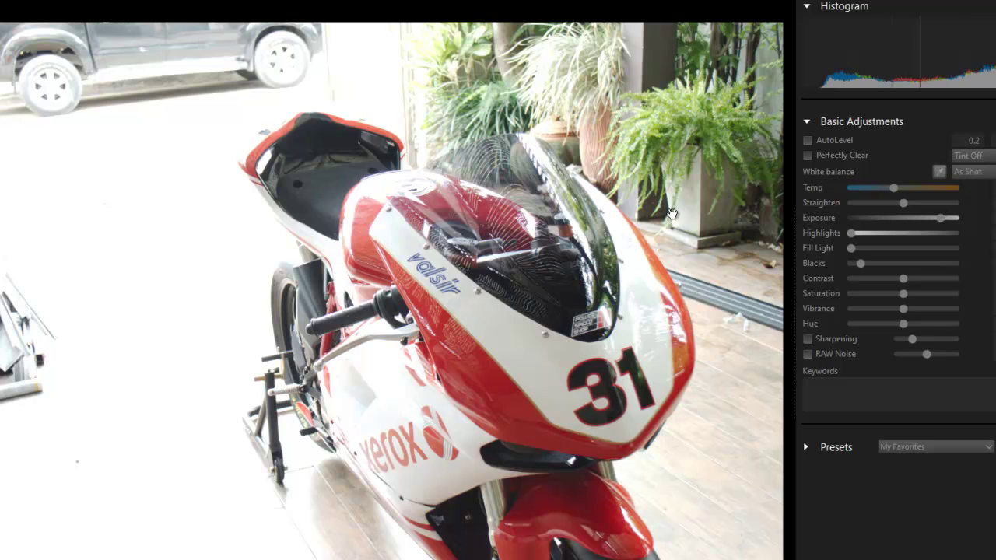
double_click(809, 217)
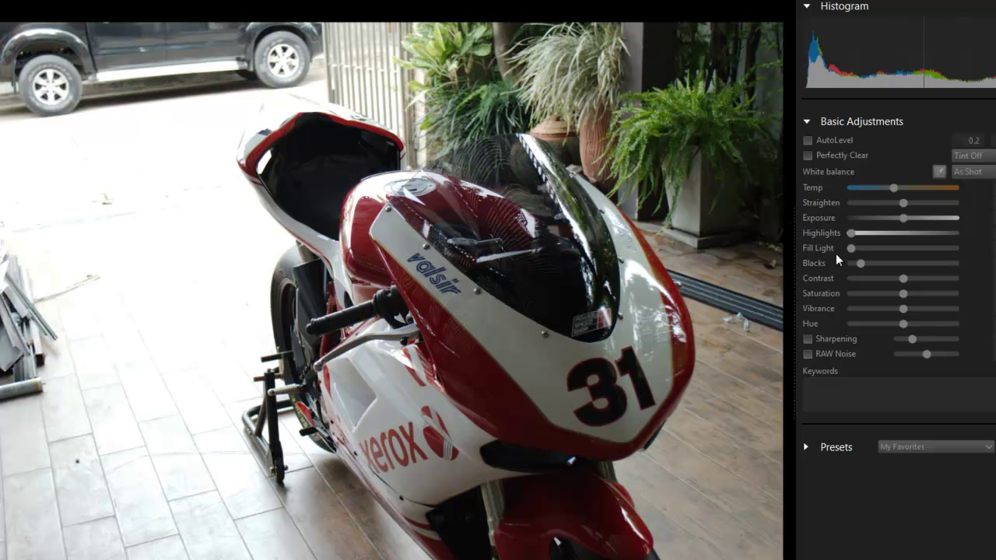
Set the front-view bike photo's fill light to 2.30 and its fill range to 0.14.
drag(850, 248, 945, 247)
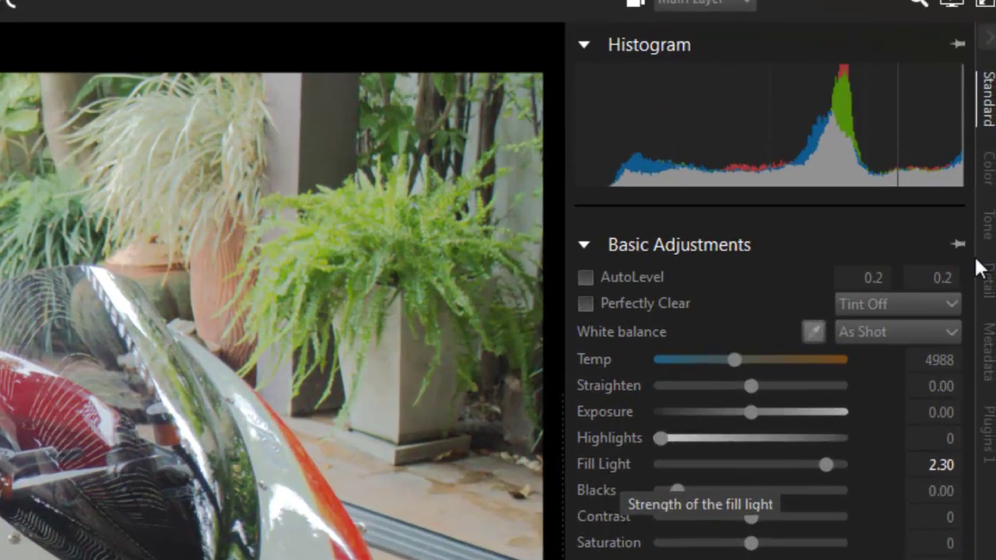
click(995, 97)
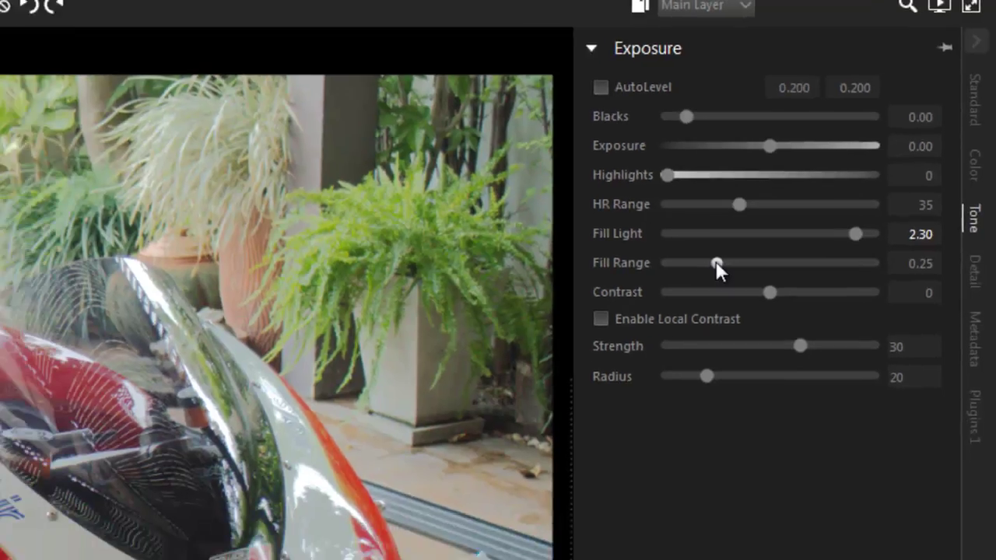
drag(655, 322, 670, 321)
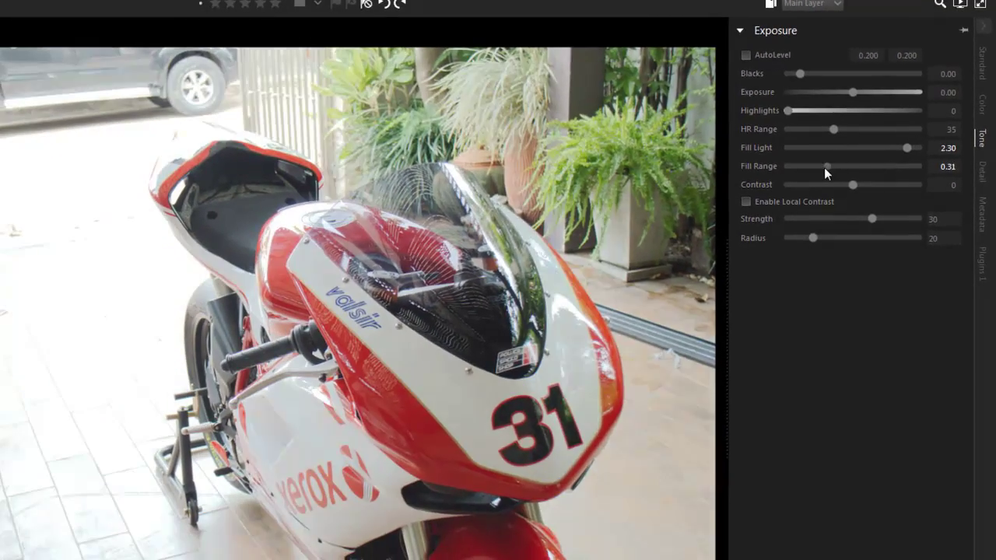
drag(824, 168, 805, 167)
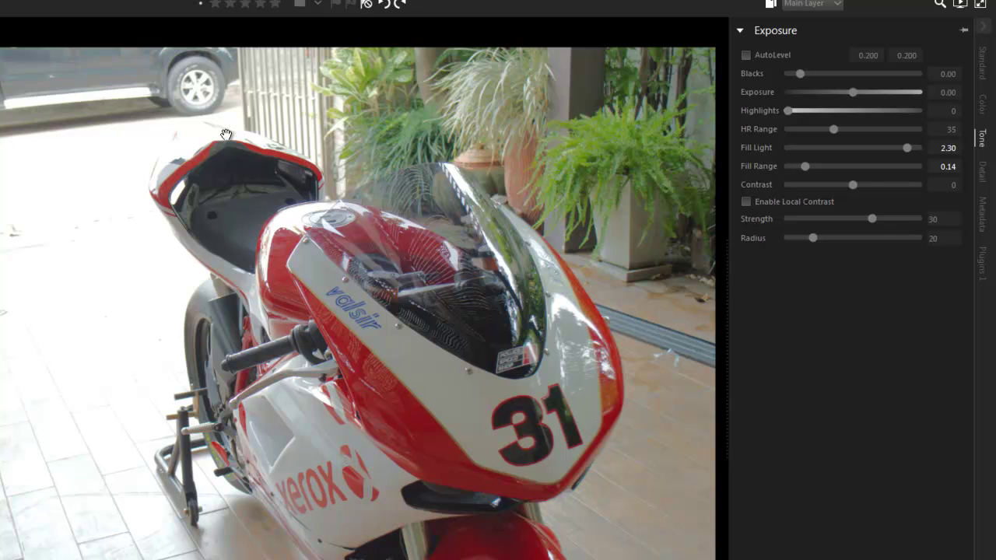
Return to the standard adjustments and enable Perfectly Clear for the photo.
click(985, 78)
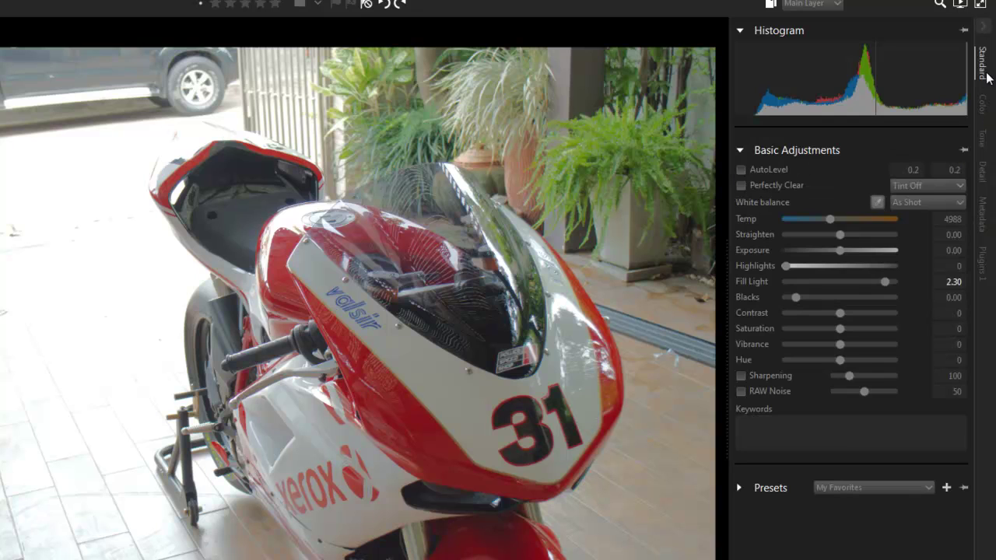
click(742, 187)
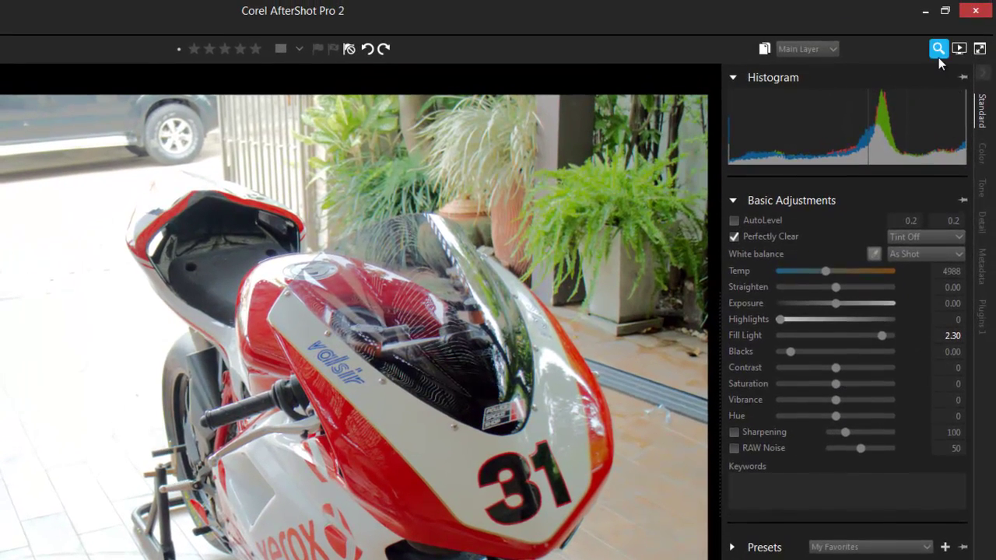
Enable Perfectly Clear Noise Removal for the front-view bike photo, inspecting its noise with the magnifier before and after.
click(938, 50)
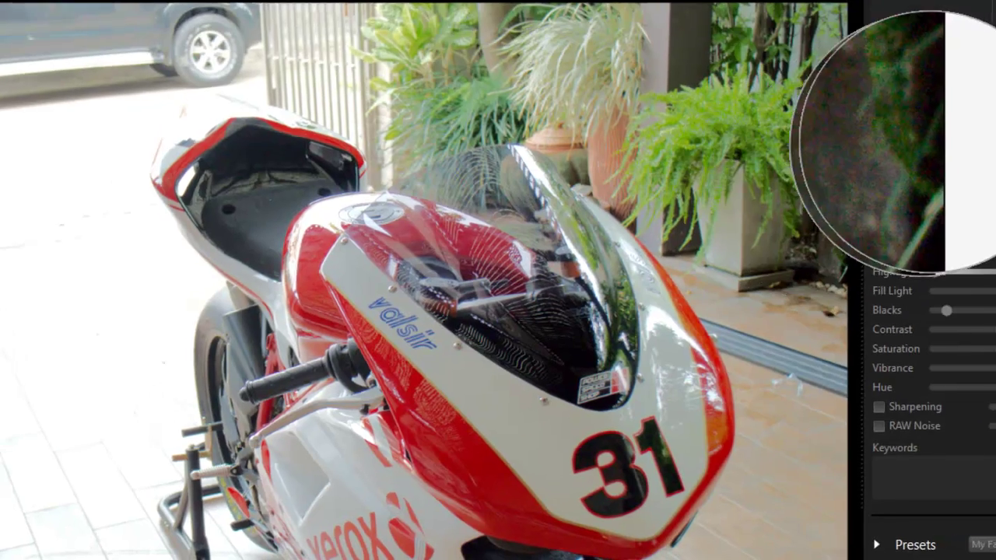
click(983, 222)
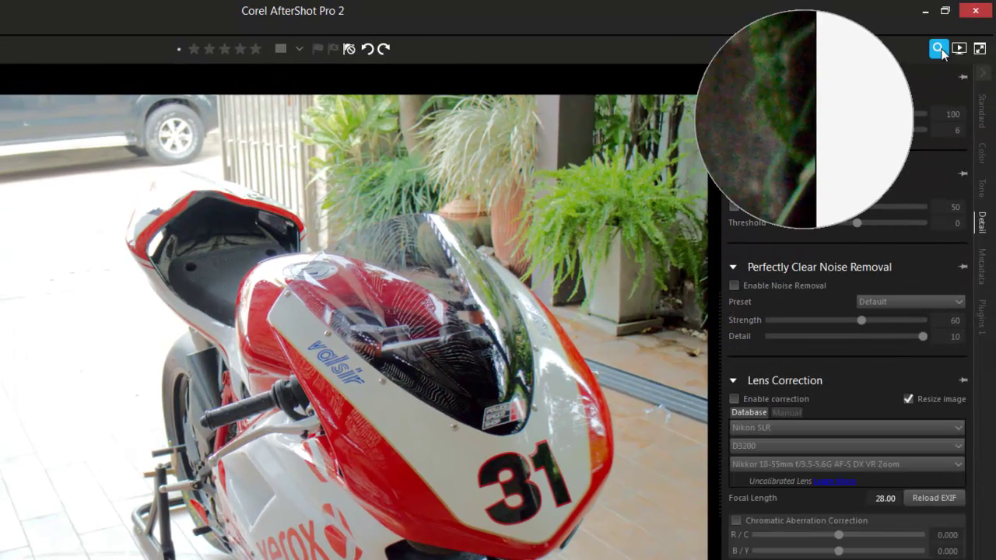
click(939, 49)
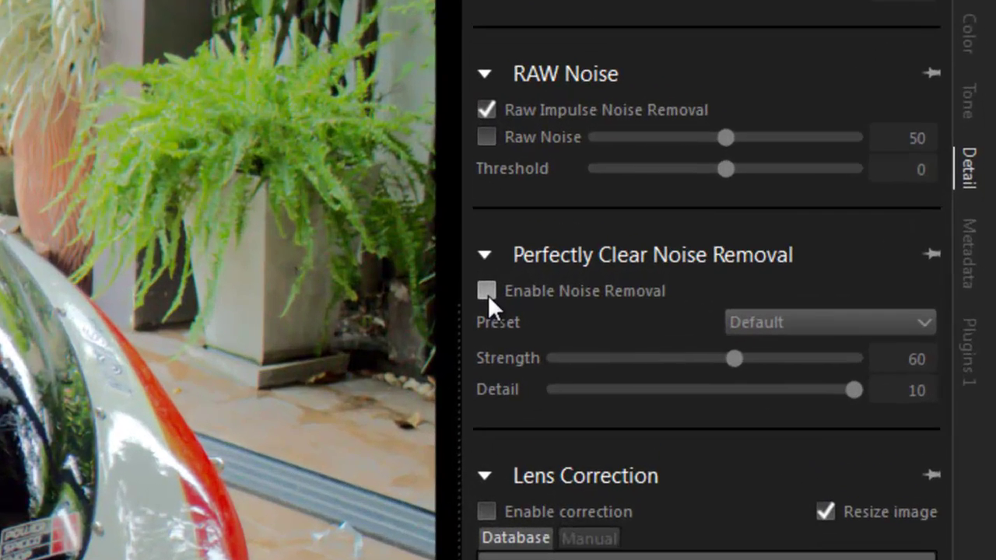
click(734, 287)
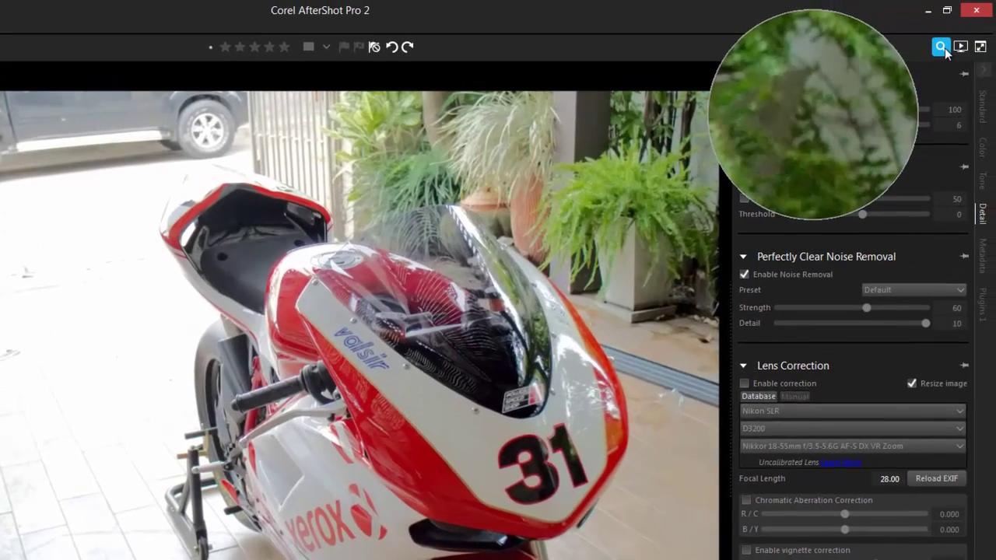
click(942, 48)
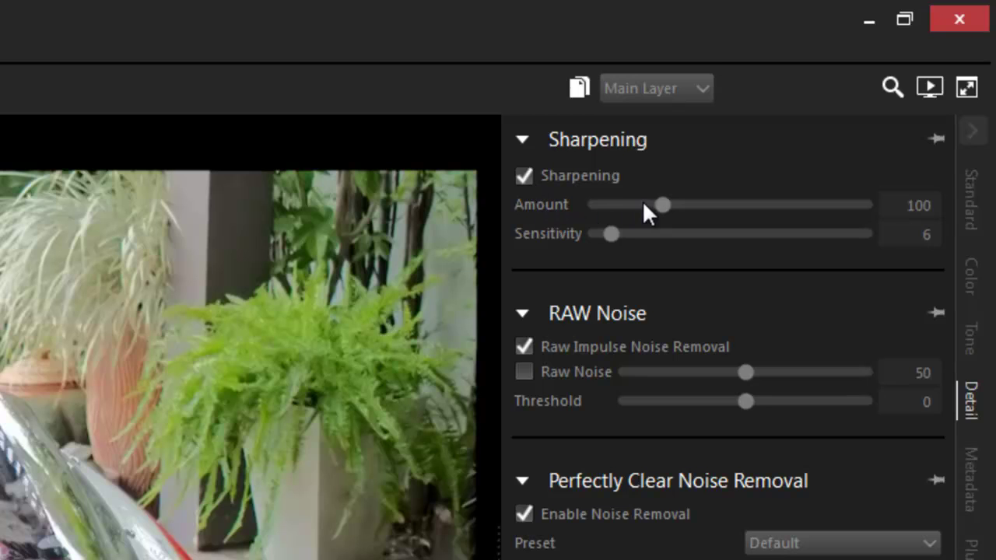
Enable sharpening for the photo with an amount of 120 and return to the standard adjustments.
drag(659, 205, 671, 205)
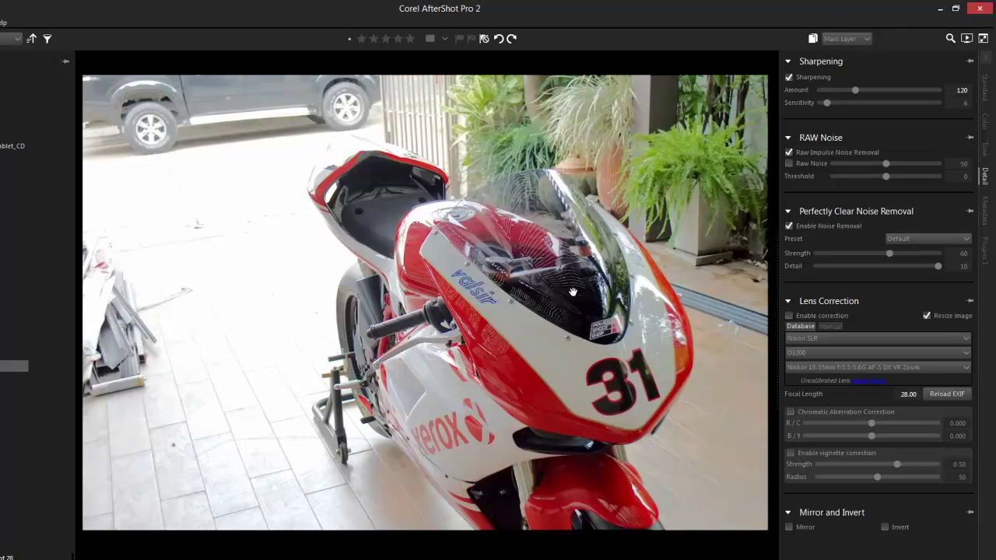
click(985, 97)
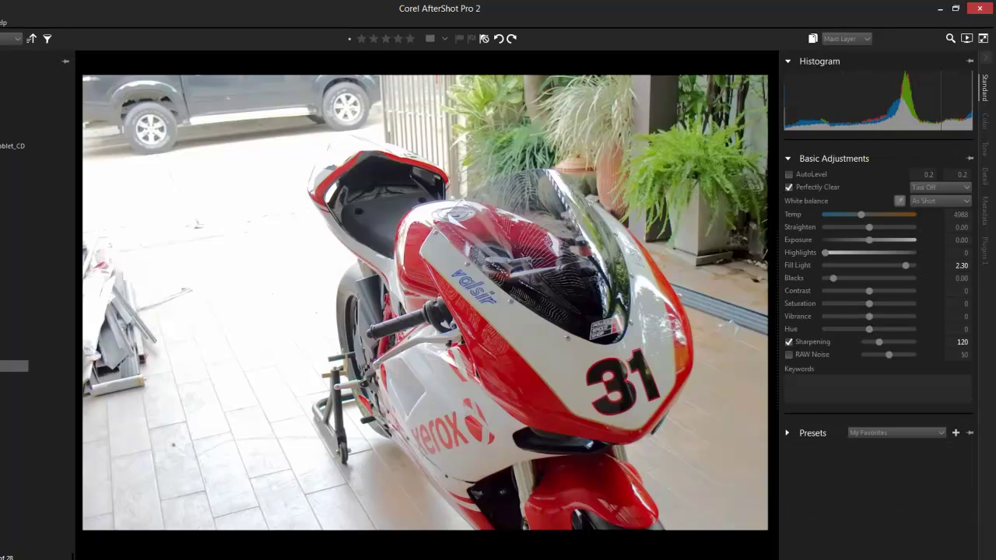
Return to the thumbnails, open the first photo in the first row, and set its exposure to 2.25.
double_click(206, 333)
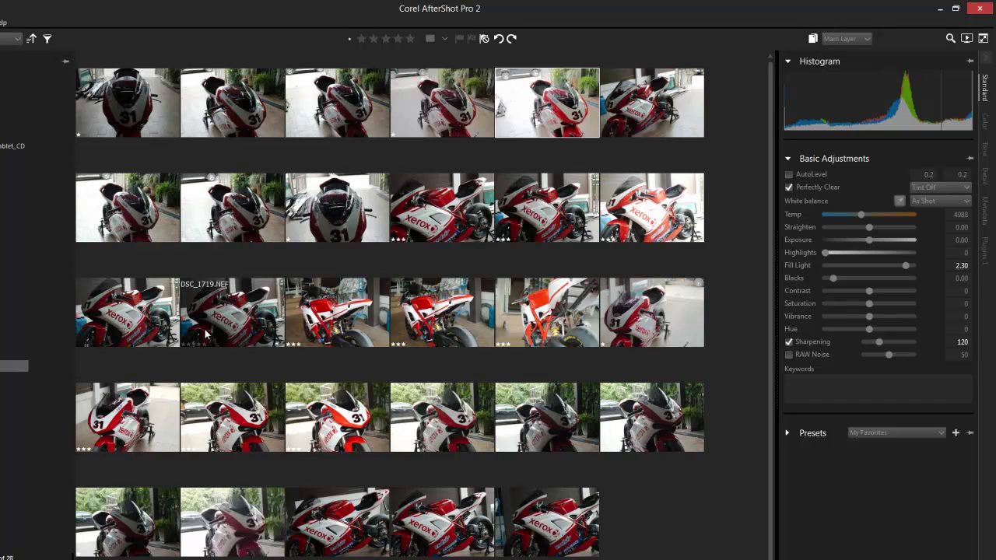
double_click(137, 106)
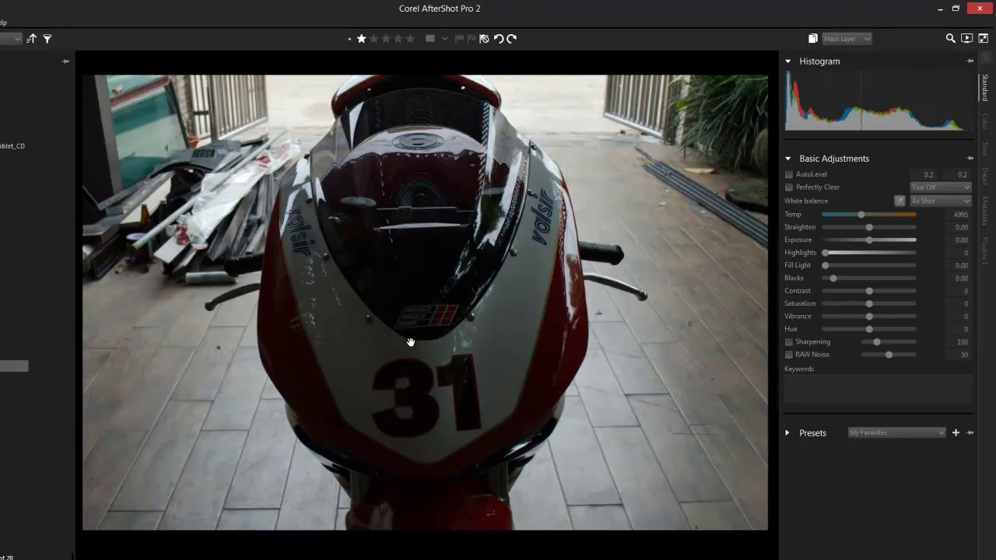
drag(869, 240, 905, 241)
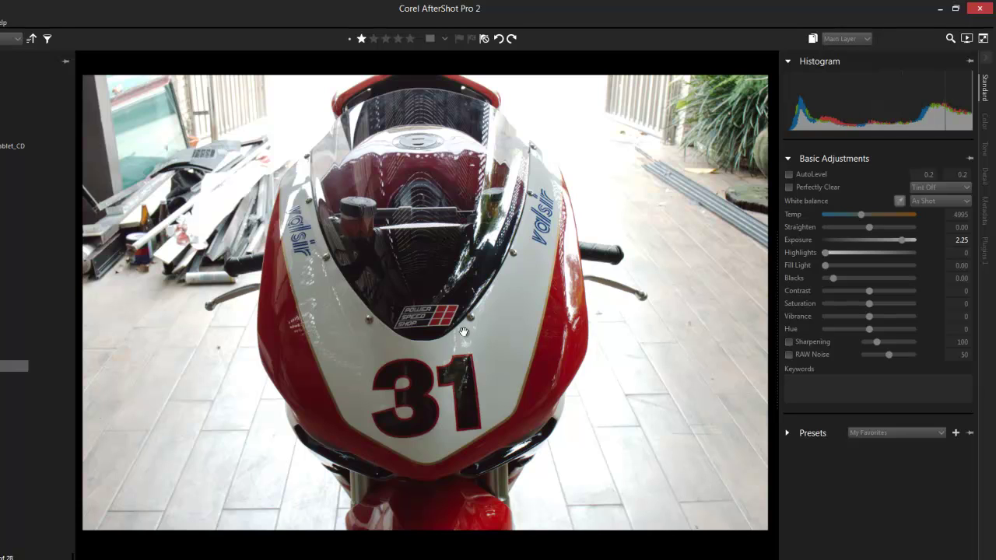
Reopen the brightened photo beside the thumbnail strip and create a new version of it from defaults.
key(Escape)
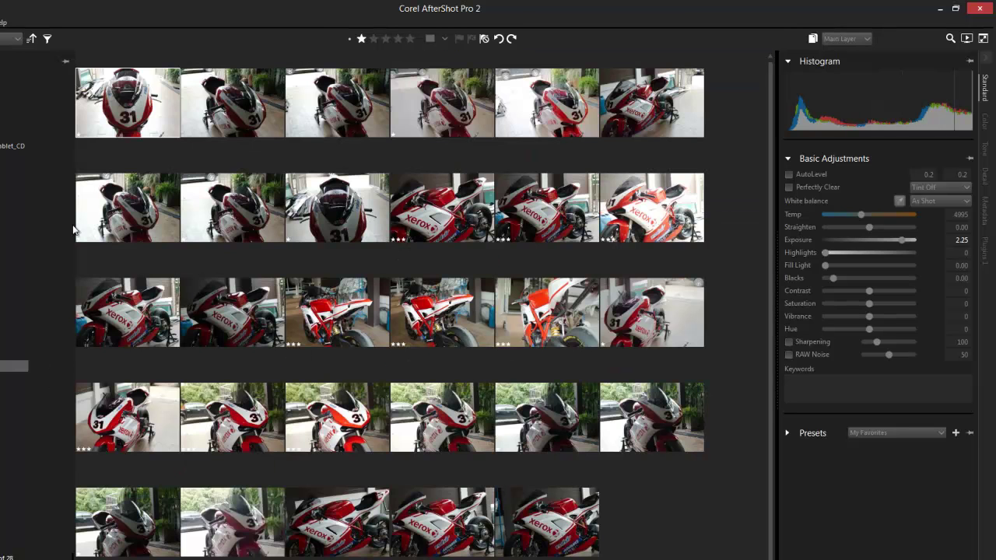
double_click(124, 93)
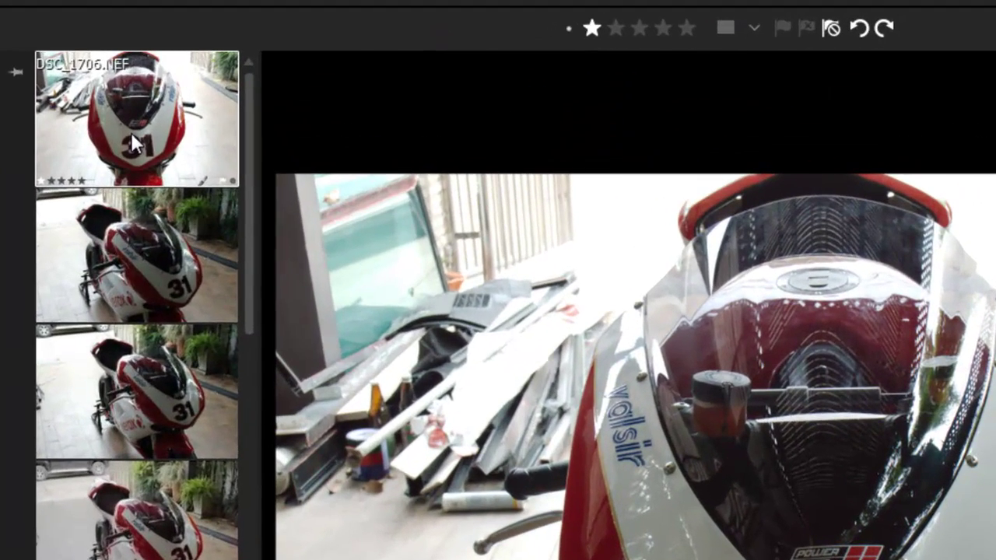
right_click(131, 139)
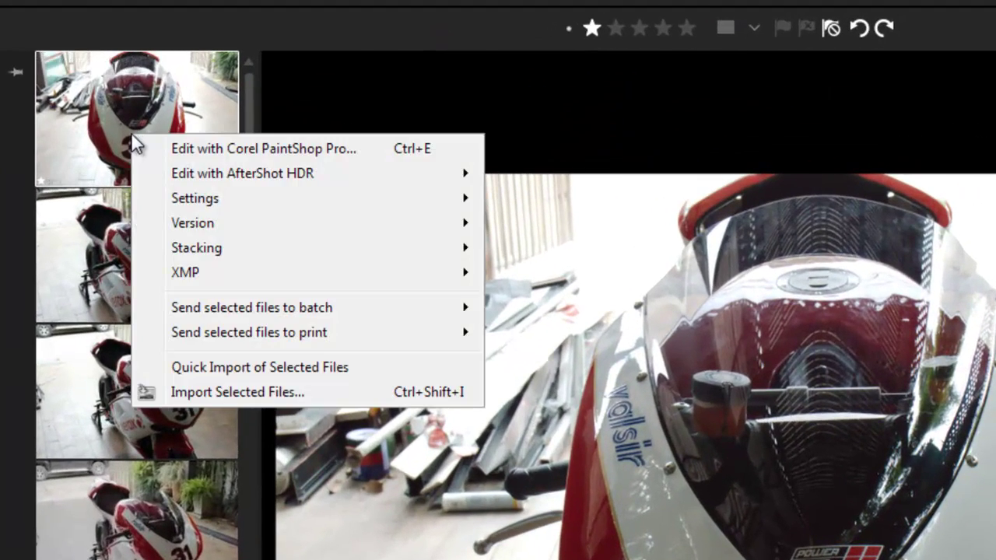
mouse_move(242, 238)
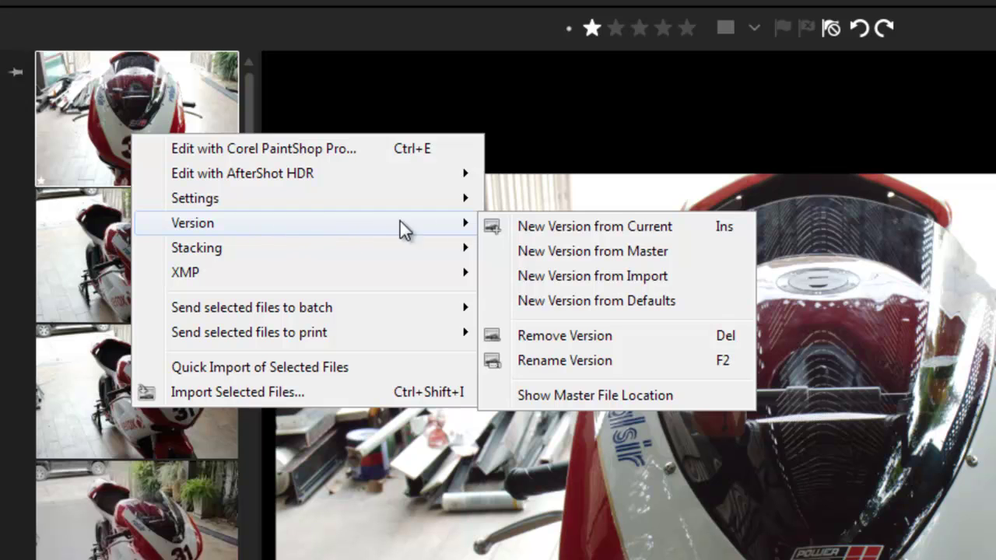
click(583, 300)
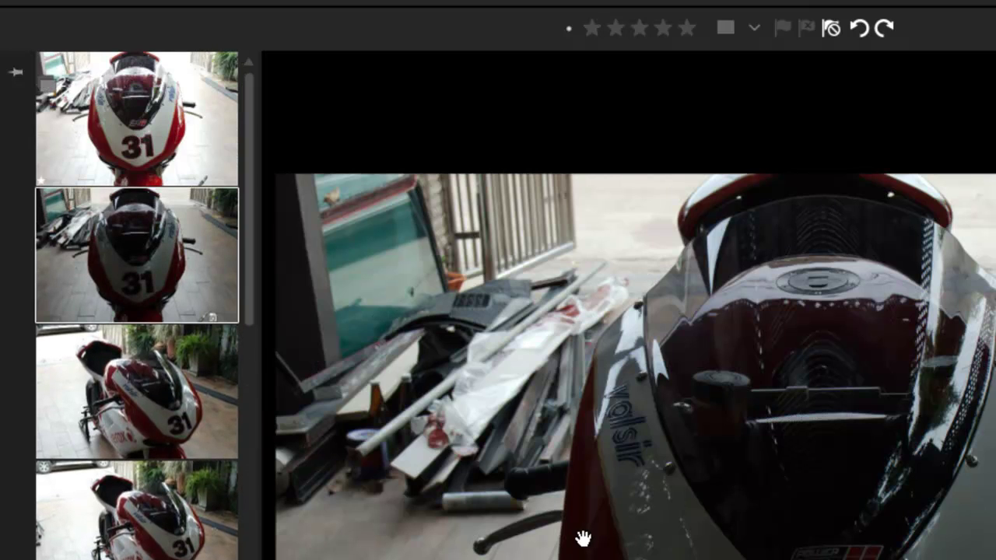
Select both the brightened and the default version of the photo and show them together in the multi-image view.
ctrl+click(165, 173)
double_click(140, 260)
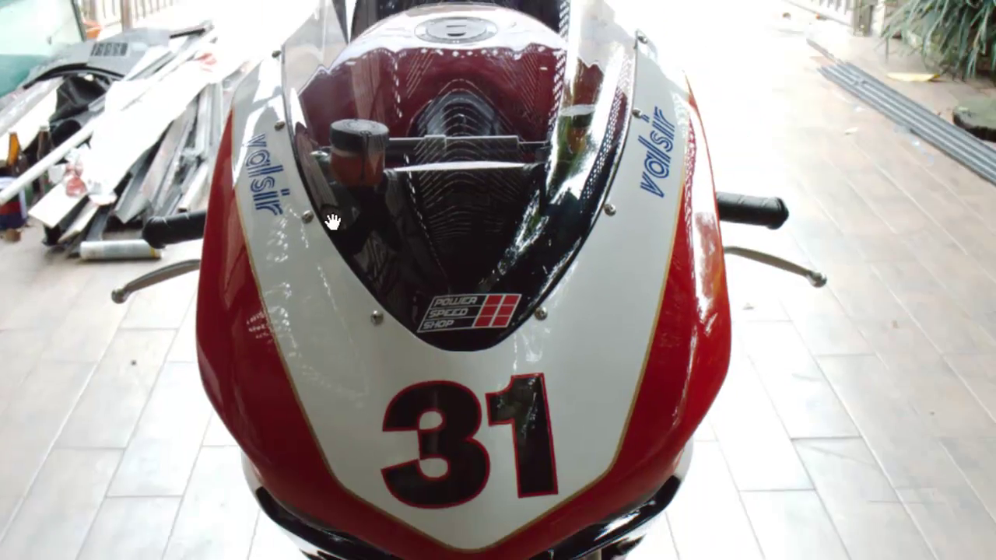
double_click(332, 222)
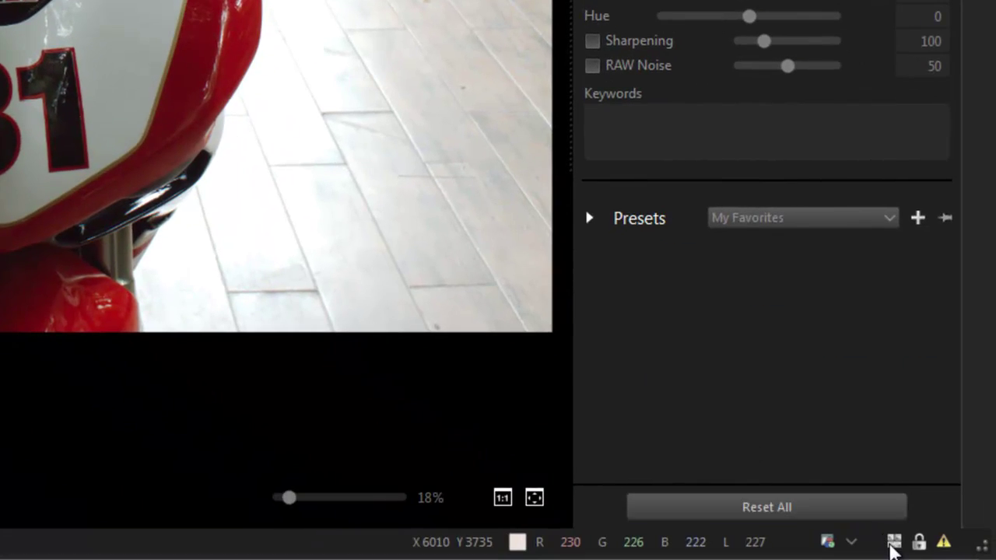
click(894, 543)
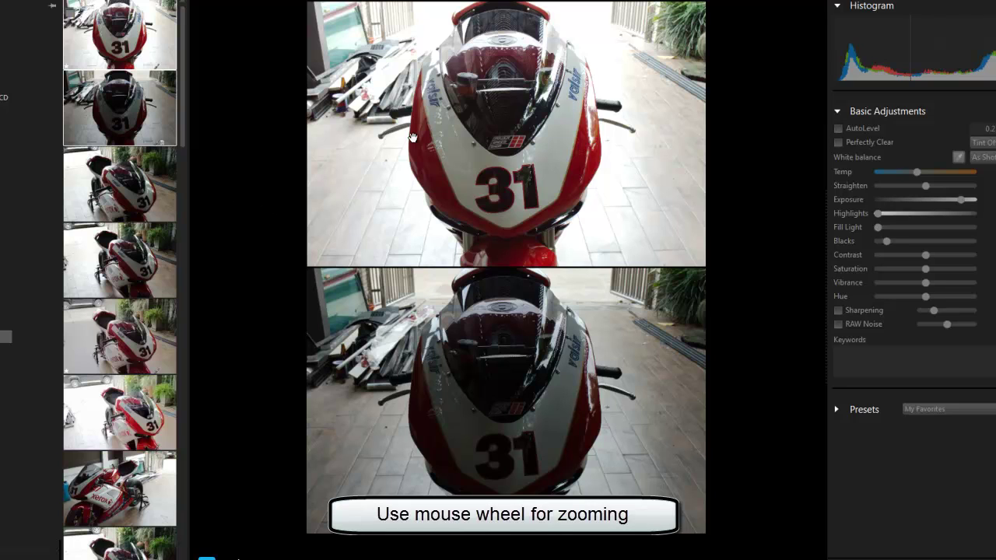
Compare the brightened version with the default version at different zoom levels.
scroll(467, 155, up, 3)
scroll(451, 117, down, 4)
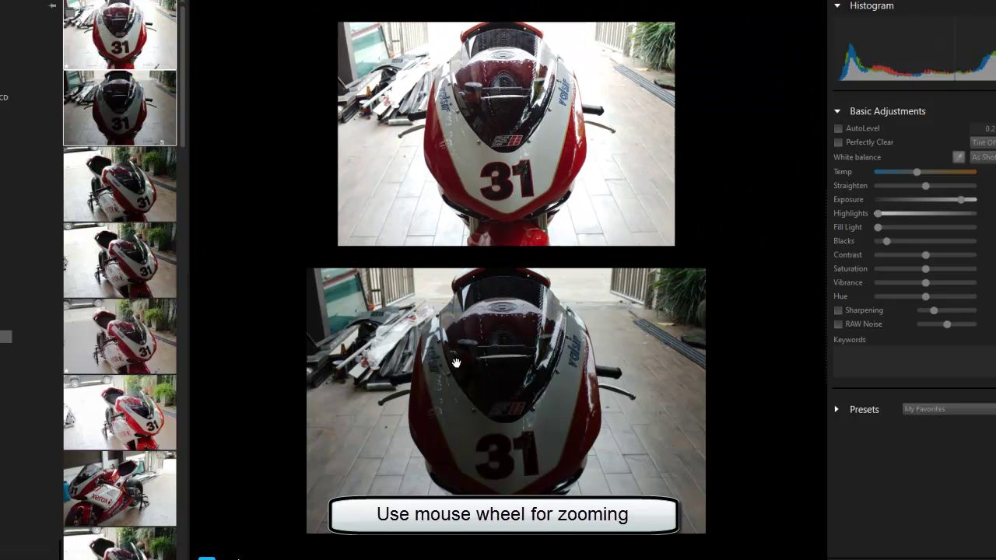
scroll(457, 362, up, 5)
scroll(457, 362, down, 3)
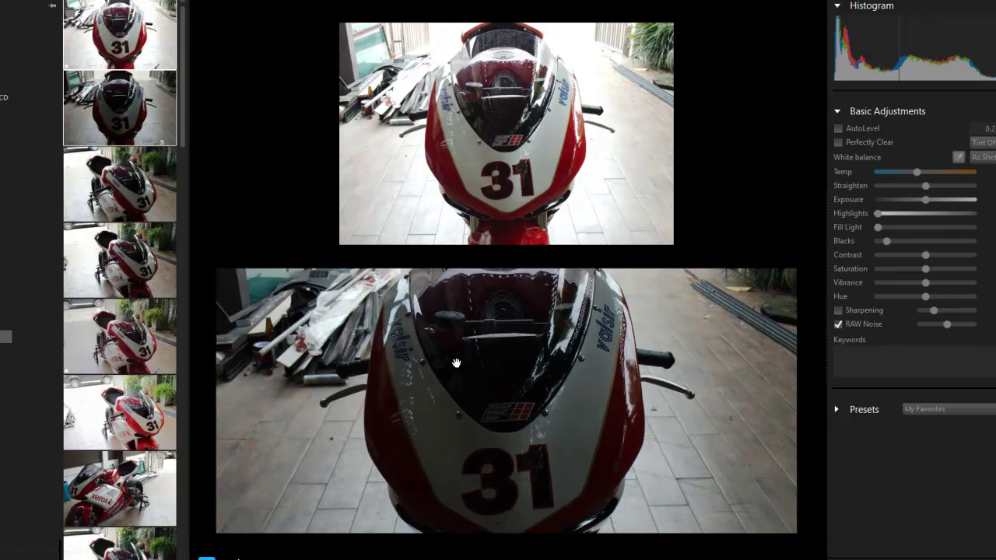
scroll(456, 360, down, 3)
scroll(472, 161, up, 3)
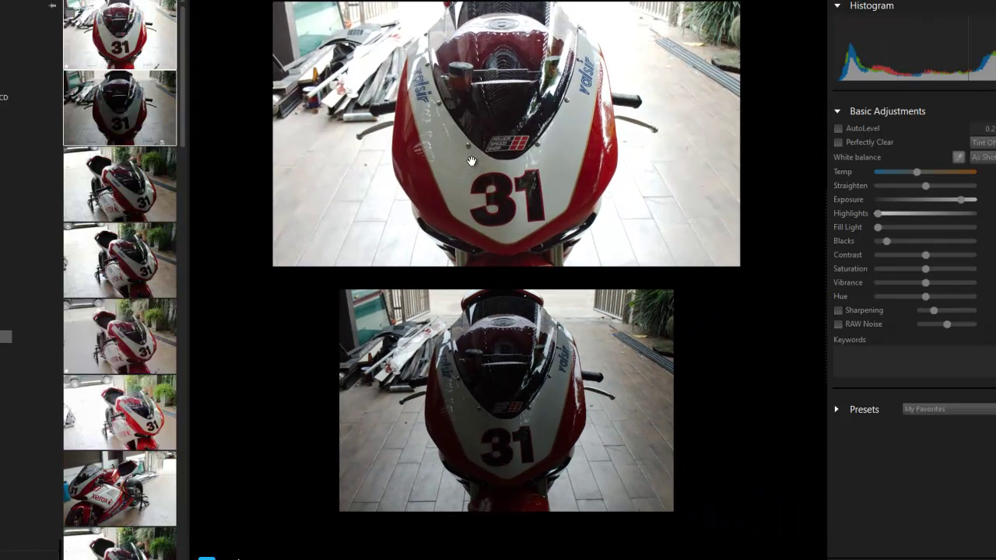
scroll(481, 327, up, 3)
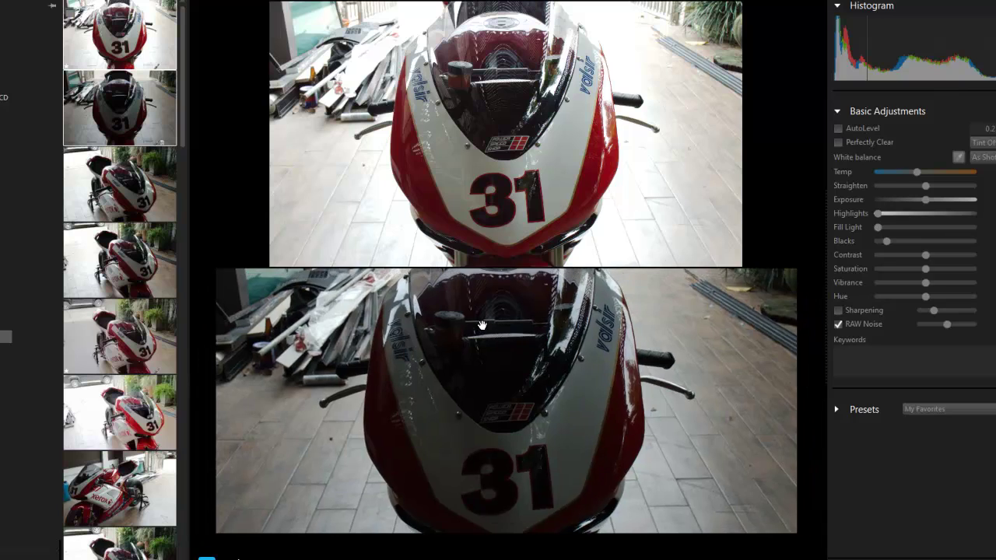
scroll(481, 326, down, 3)
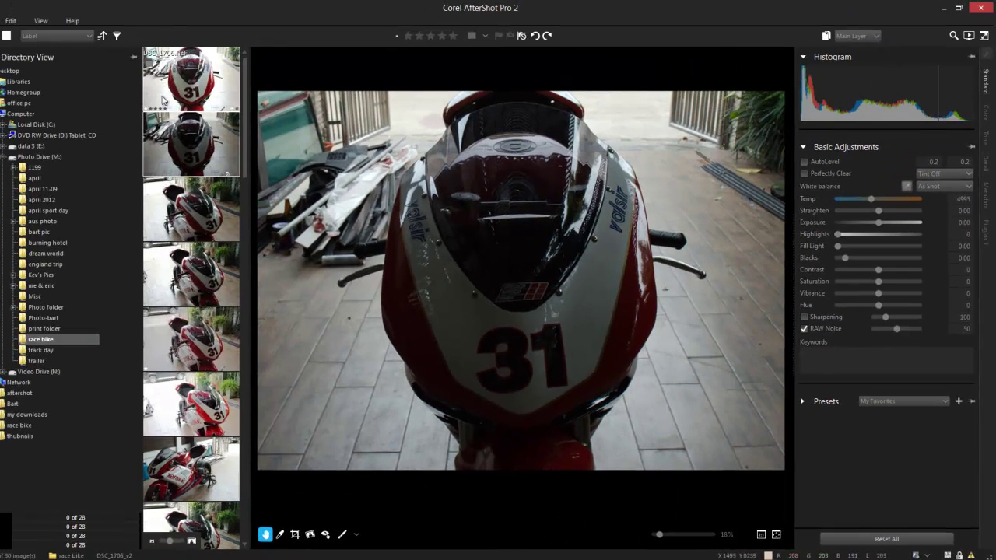
Leave the multi-image view and switch between the brightened and default versions in the thumbnail strip.
click(160, 103)
click(181, 207)
click(186, 116)
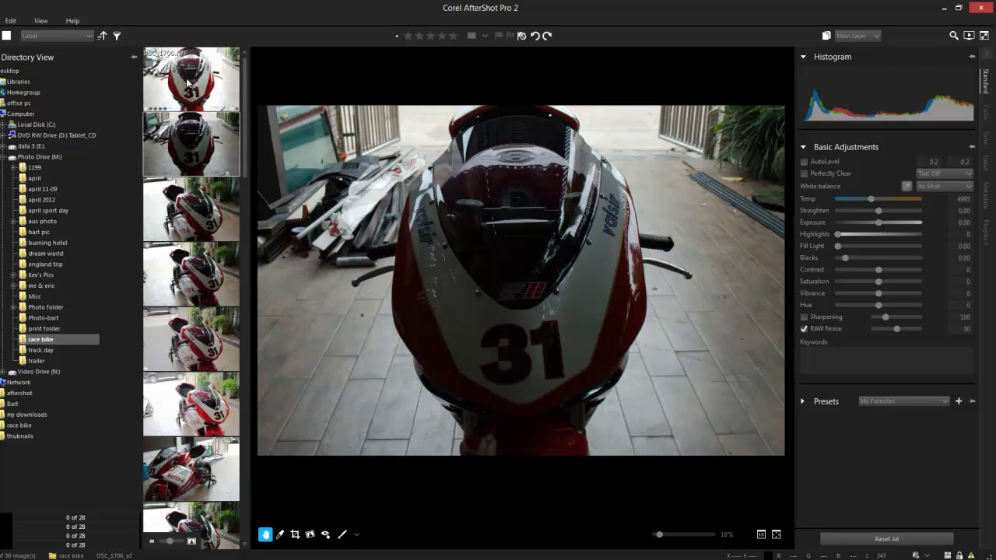
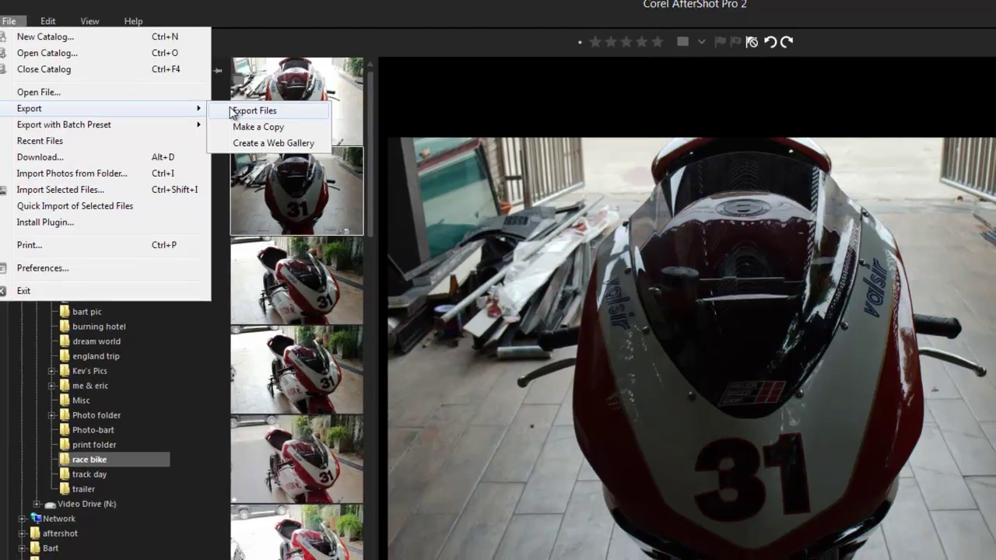
Open the Export Files settings for the default version, view the available image types, and close them without exporting.
drag(518, 108, 611, 86)
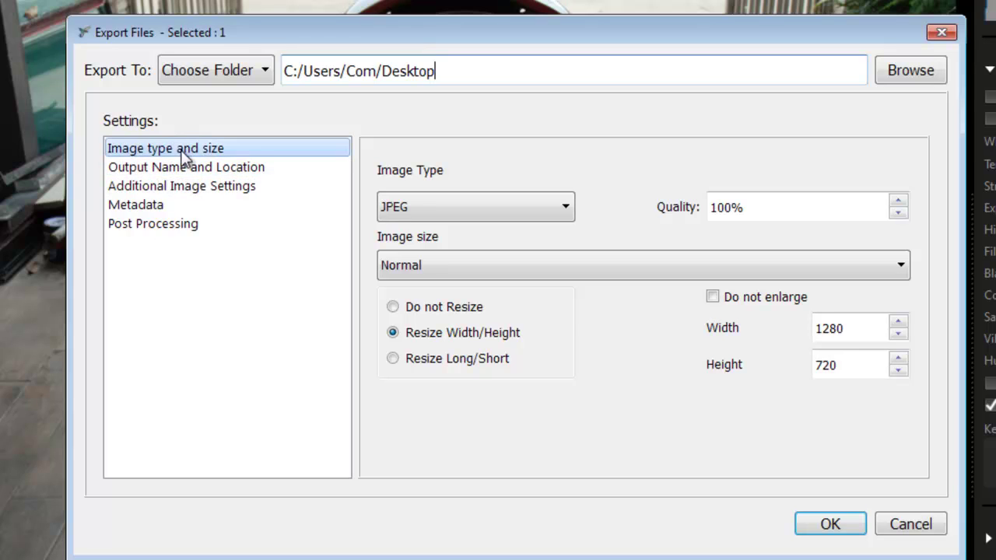
click(560, 208)
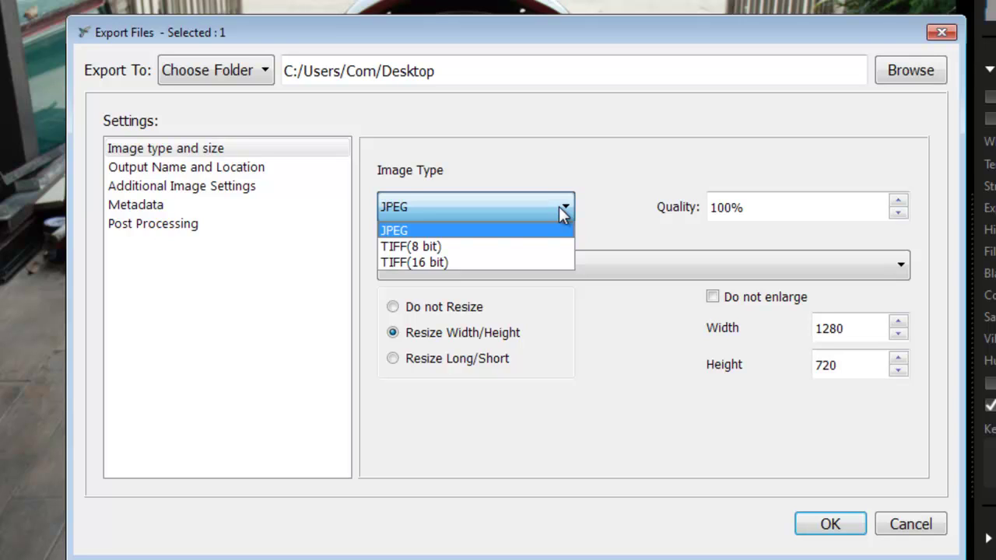
click(559, 206)
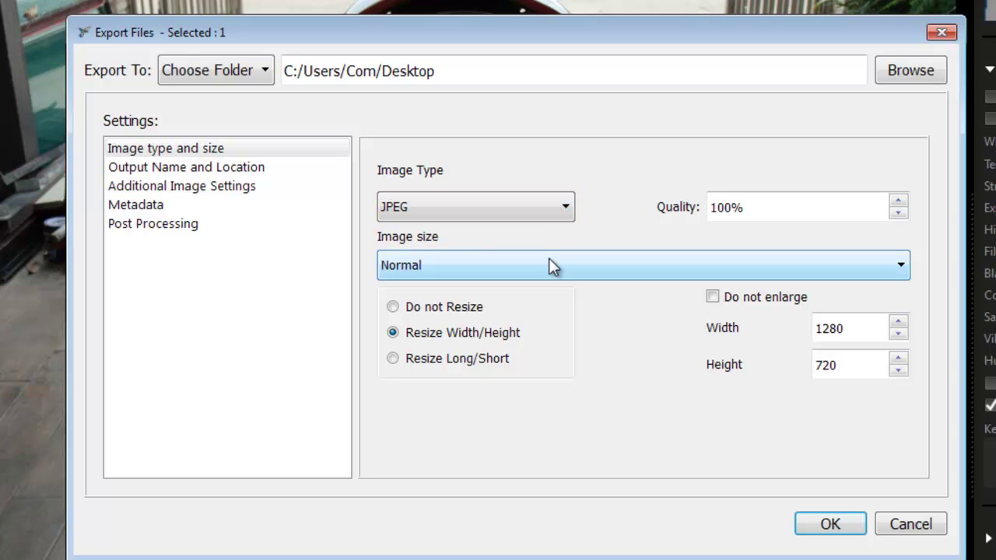
click(941, 32)
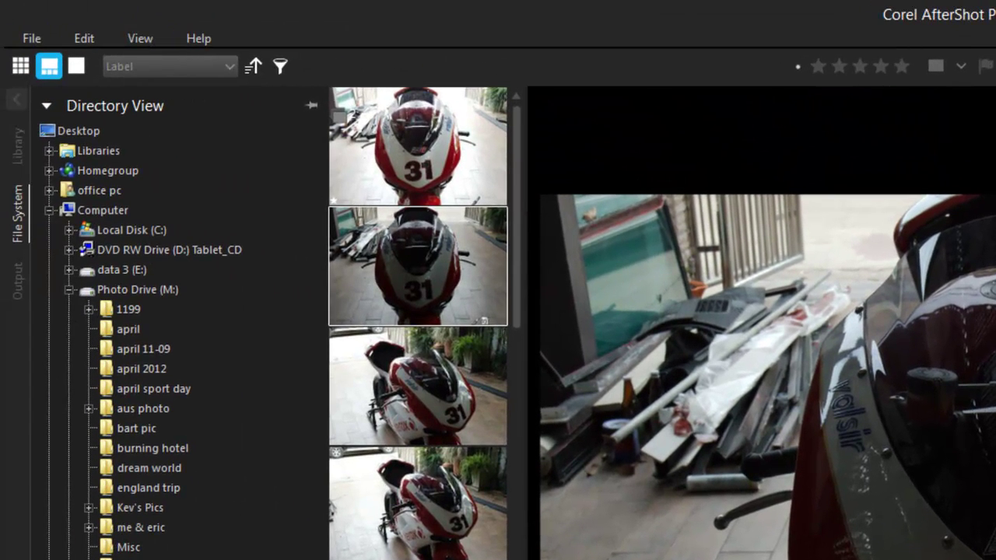
Show the batch output presets, and view the Export Files settings once more without exporting.
click(18, 281)
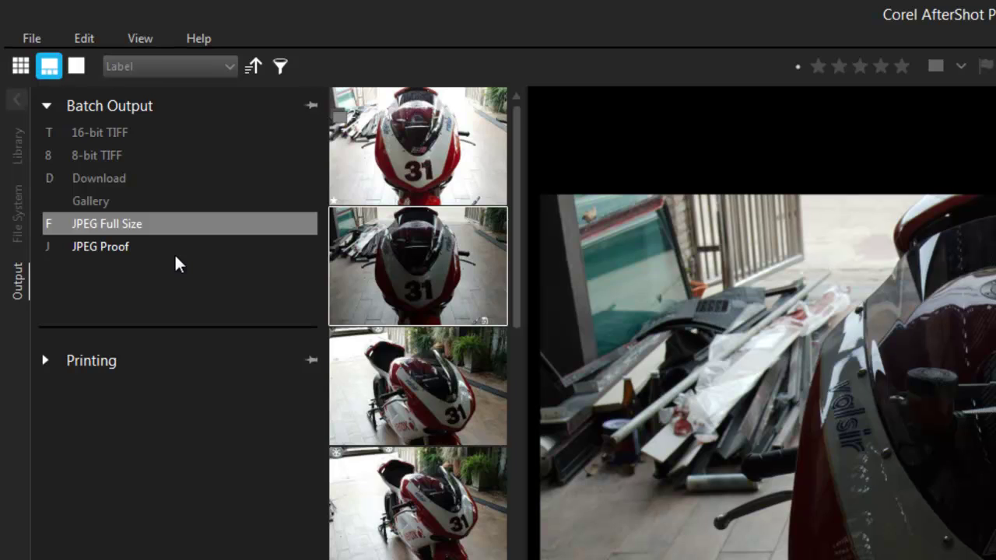
click(19, 41)
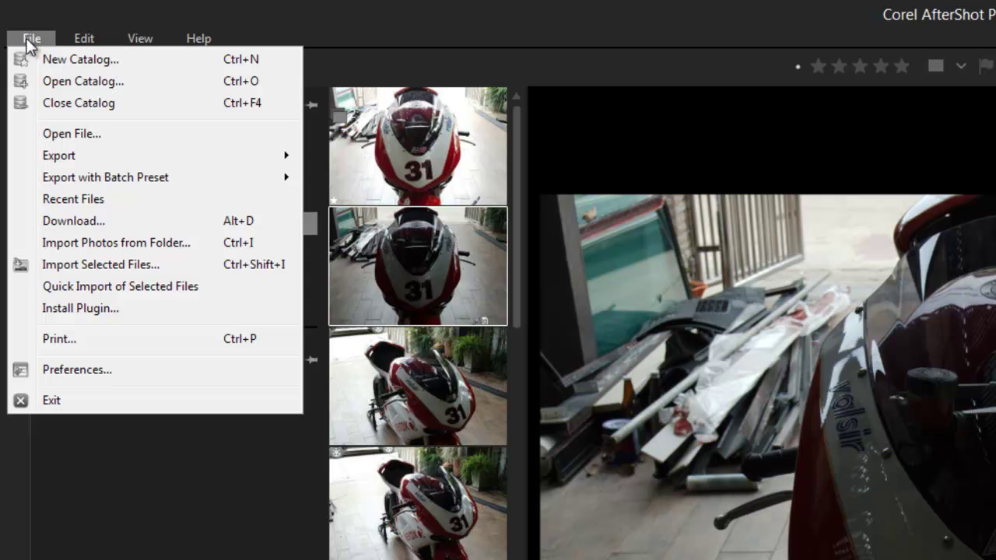
mouse_move(65, 158)
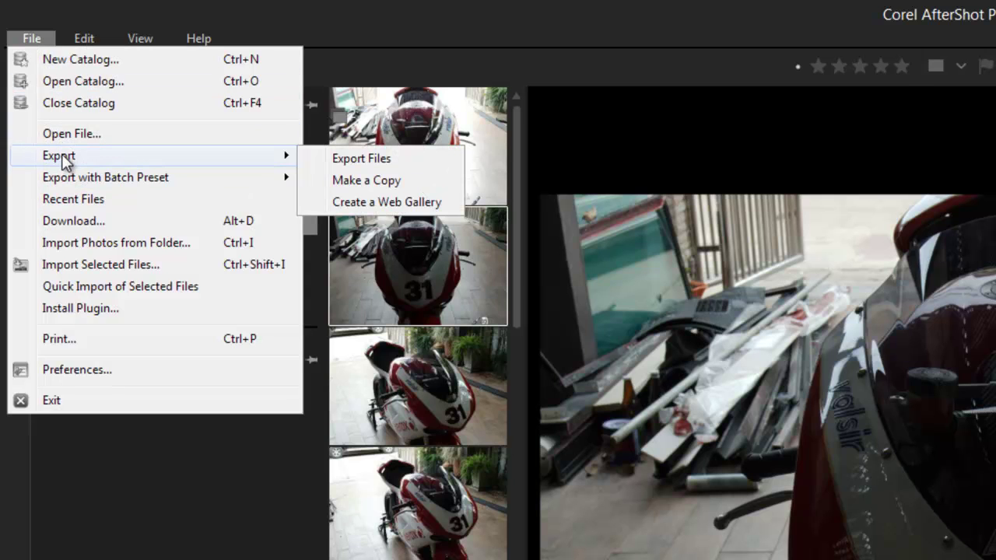
click(363, 163)
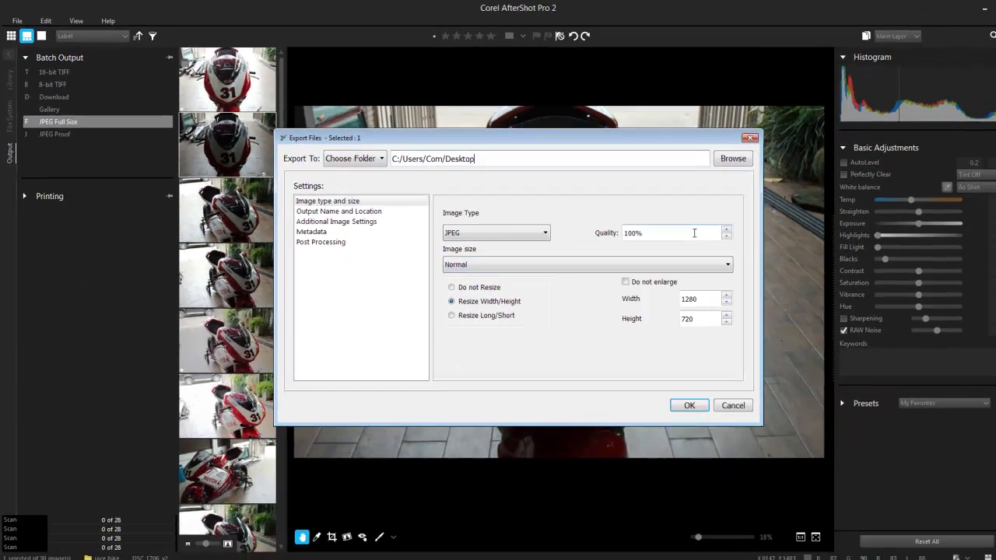
click(750, 138)
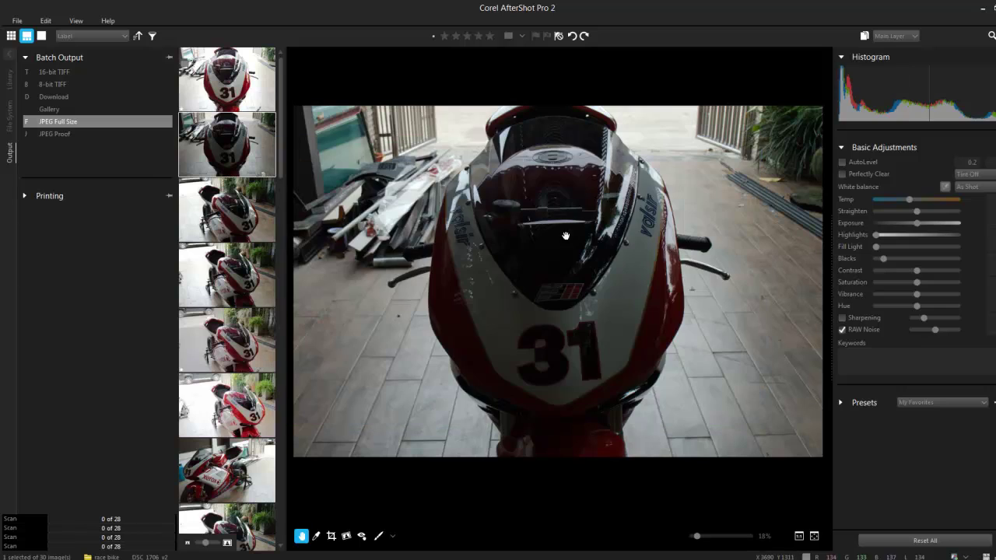
View the third, fourth and fifth photos of the thumbnail strip one after another.
click(257, 232)
click(253, 267)
click(248, 330)
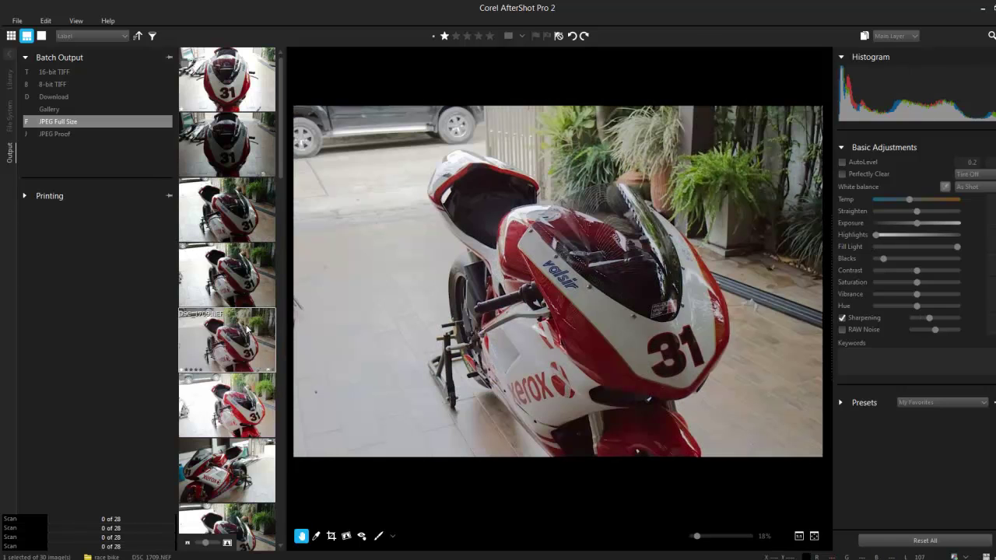